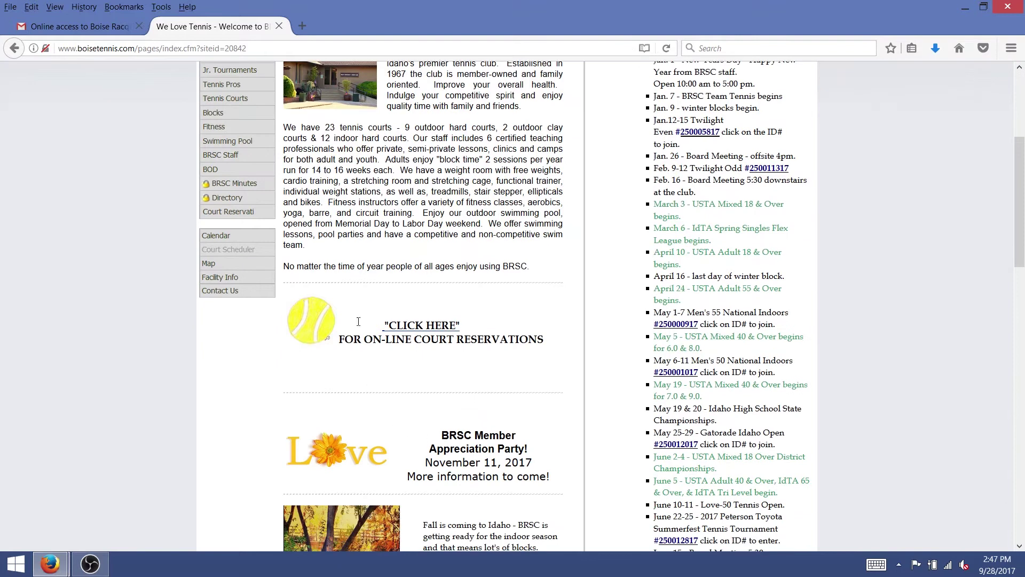
Follow the 'CLICK HERE' on-line court reservations link to reach the Club Automation login page.
left_click(416, 325)
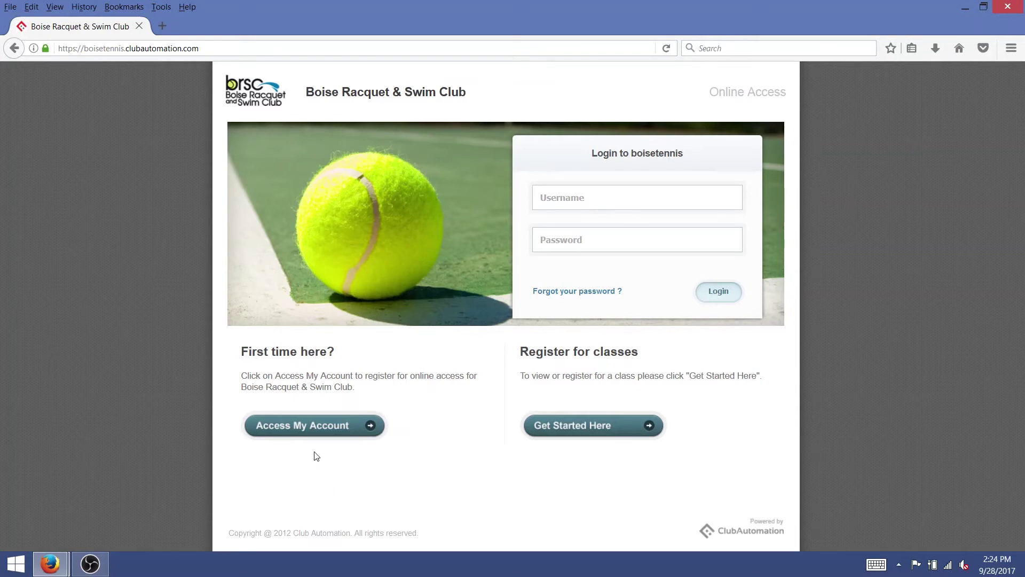
Look up the member's account under Access My Account by first name, last name and e-mail, then acknowledge the confirmation.
left_click(310, 428)
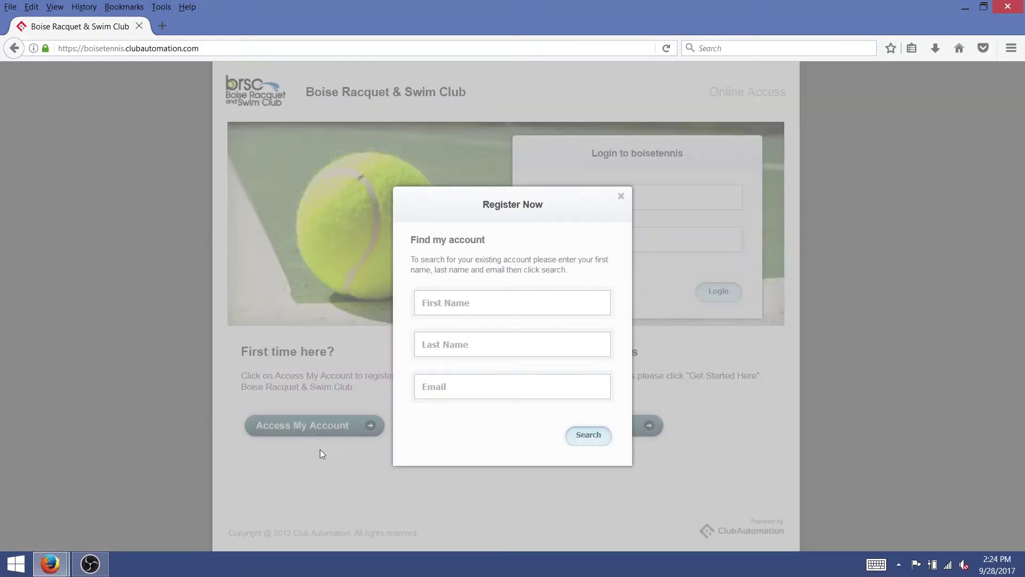
left_click(524, 301)
type("Luke")
key("Tab")
type("Skywa")
key("BackSpace")
key("BackSpace")
type("walker")
key("Tab")
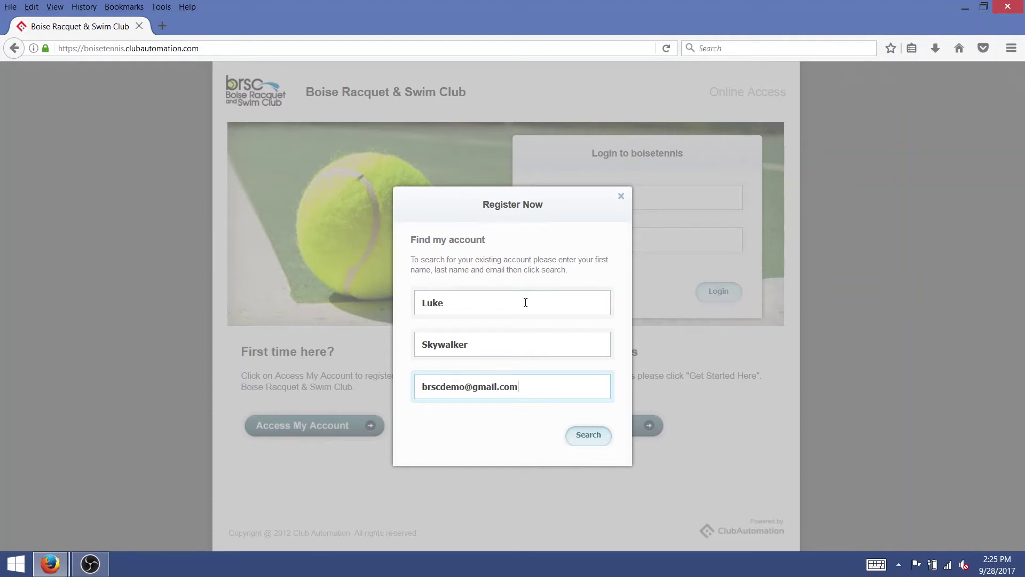
left_click(595, 430)
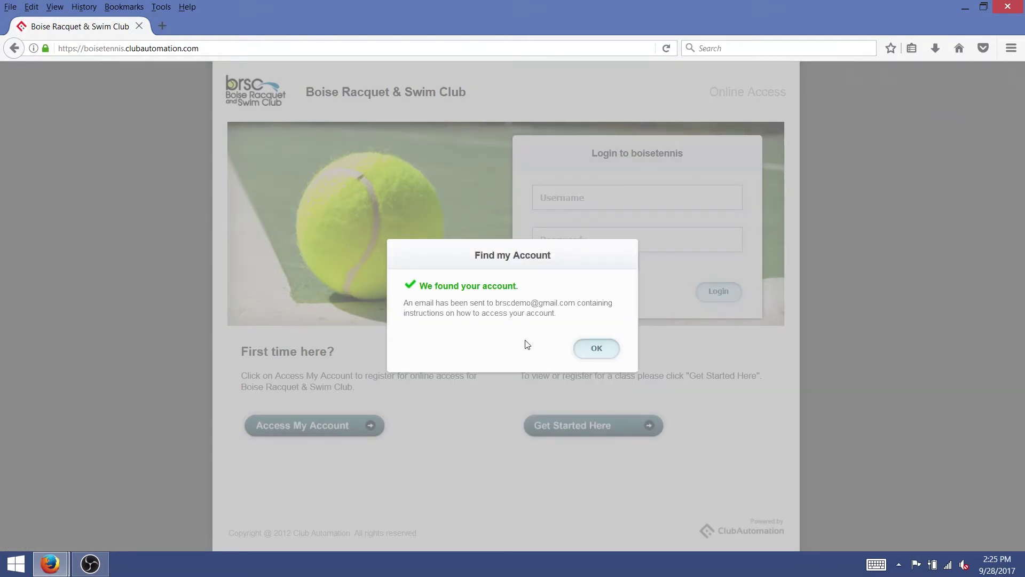
left_click(598, 348)
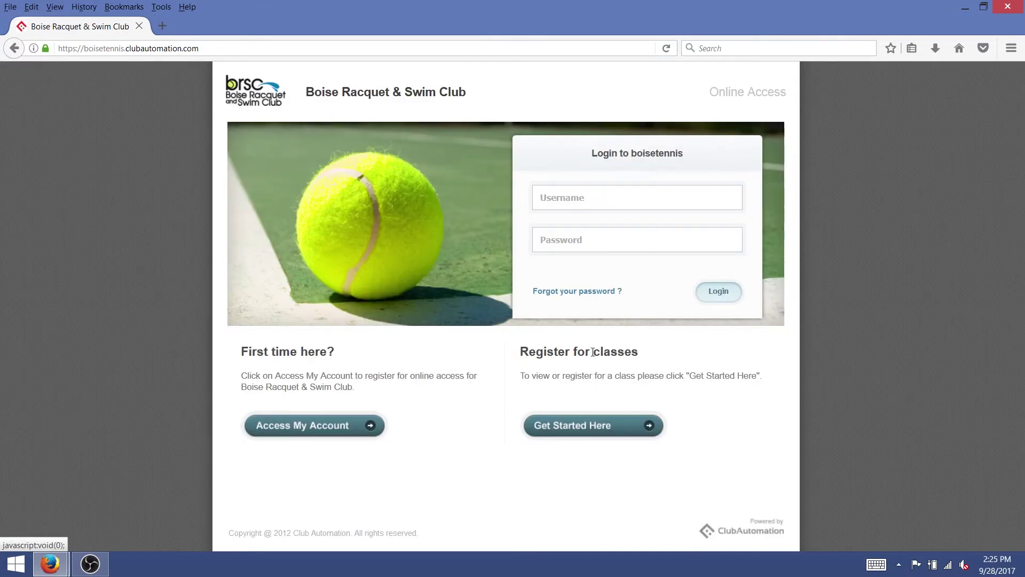
Search Access My Account again with the first name, a misspelled last name and no e-mail.
left_click(352, 436)
left_click(476, 306)
type("luke")
key("Tab")
type("skylwalker")
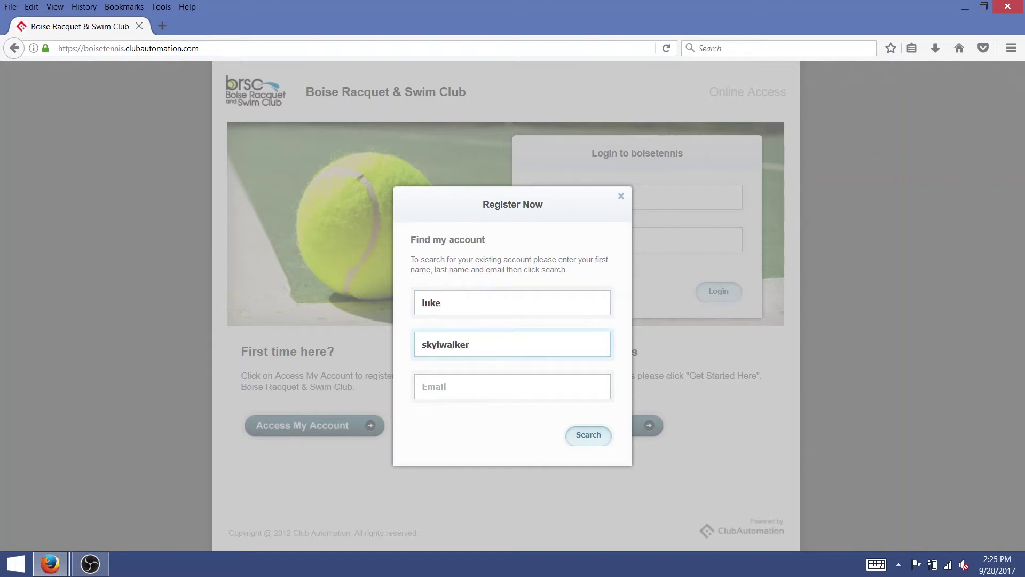
key("Tab")
key("Tab")
key("Return")
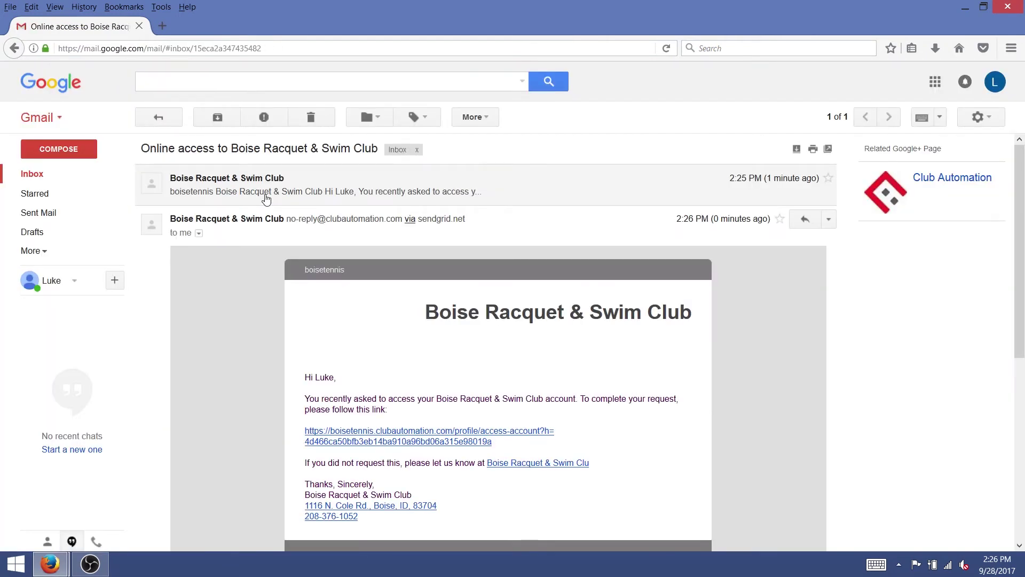
Follow the account-access link in the Boise Racquet & Swim Club e-mail.
scroll(260, 362, "down", 4)
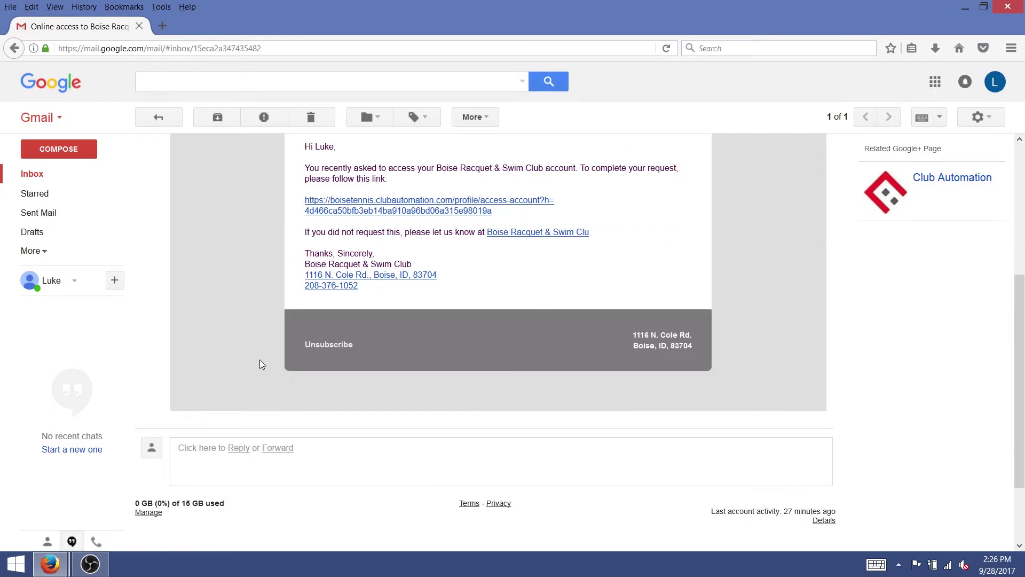
scroll(260, 360, "up", 3)
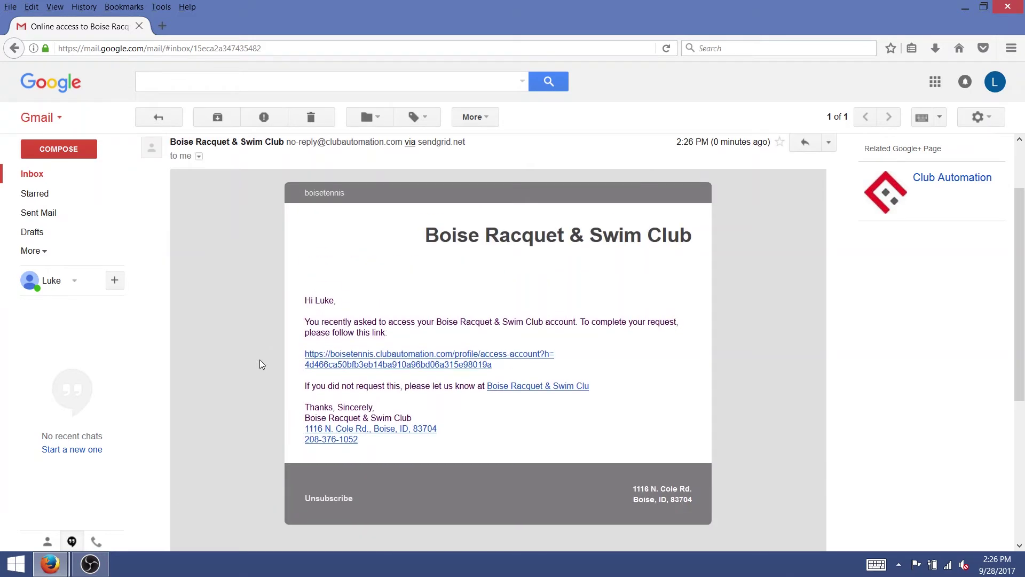
left_click(407, 360)
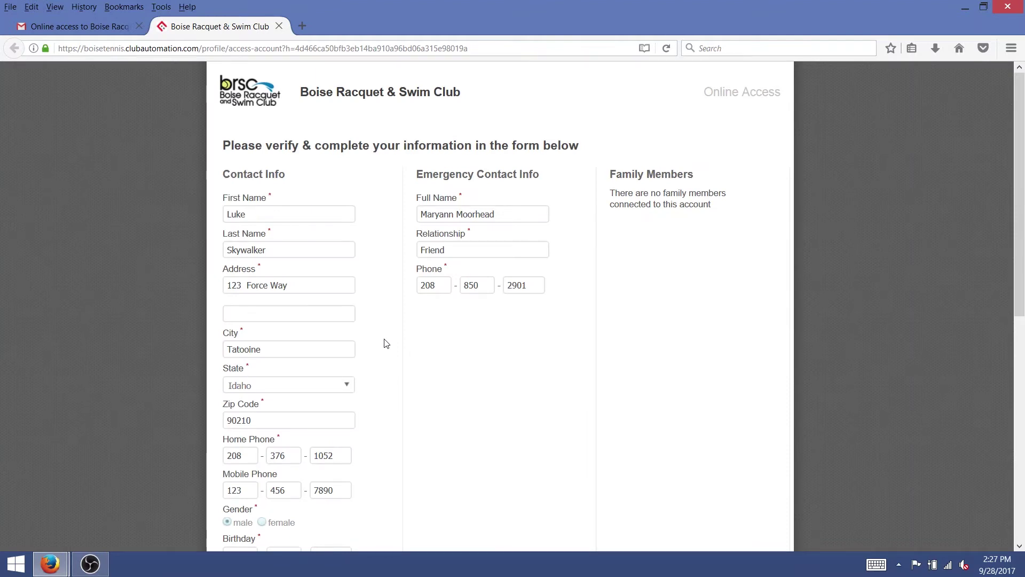
Enter and confirm a new account password in Login Details, accept the liability terms and save the account.
scroll(386, 343, "down", 2)
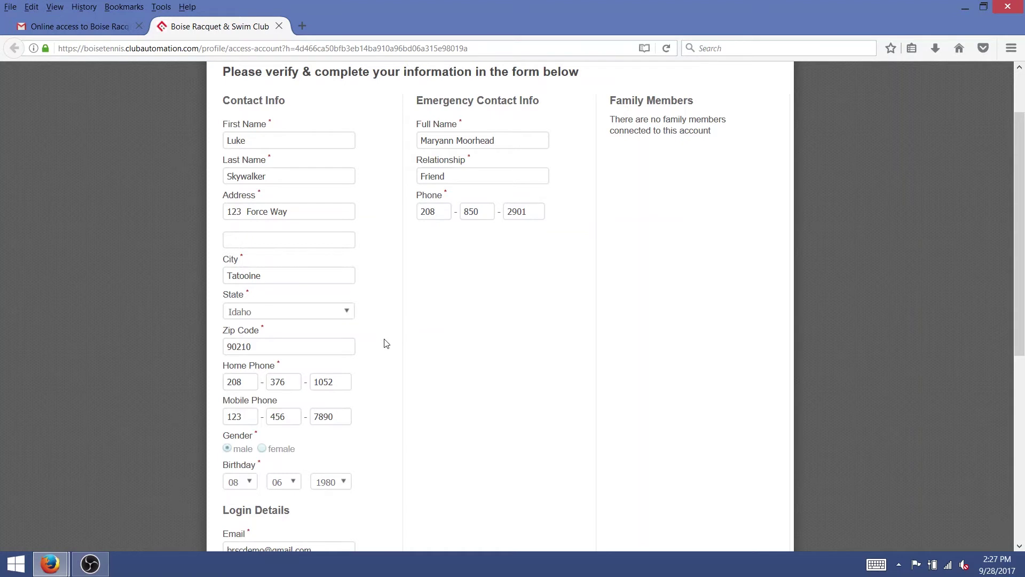
scroll(386, 343, "down", 6)
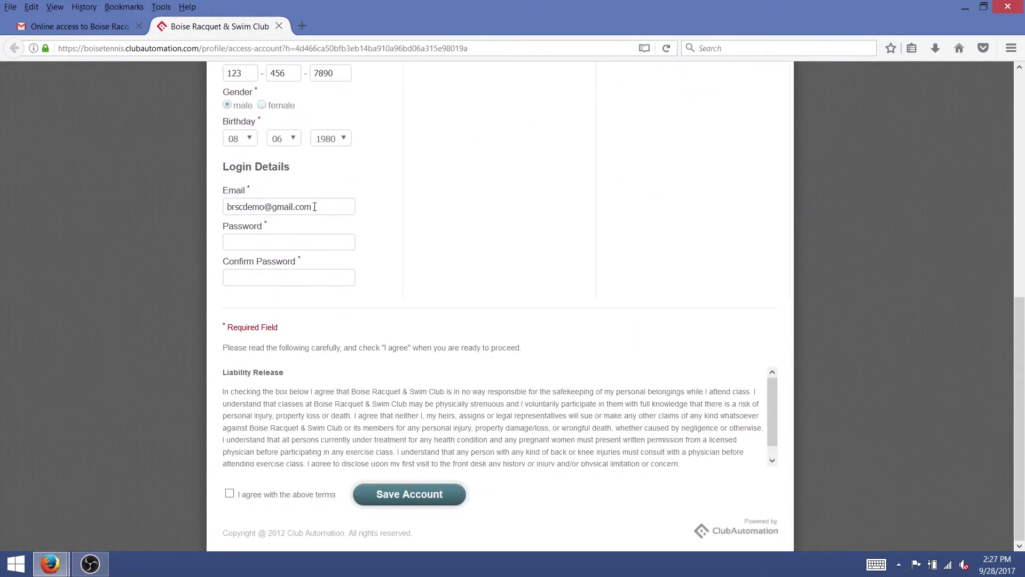
left_click(328, 243)
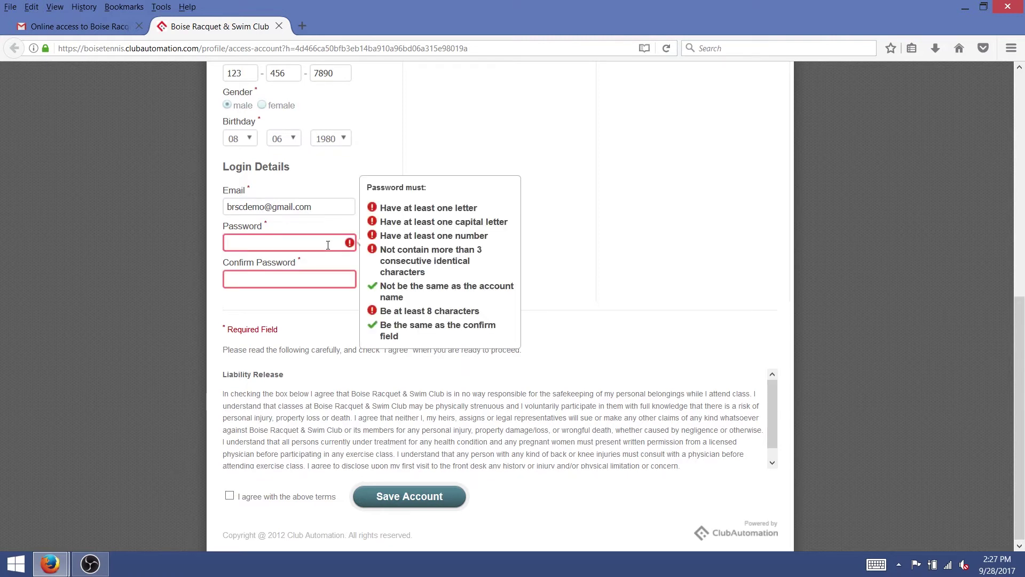
key("Tab")
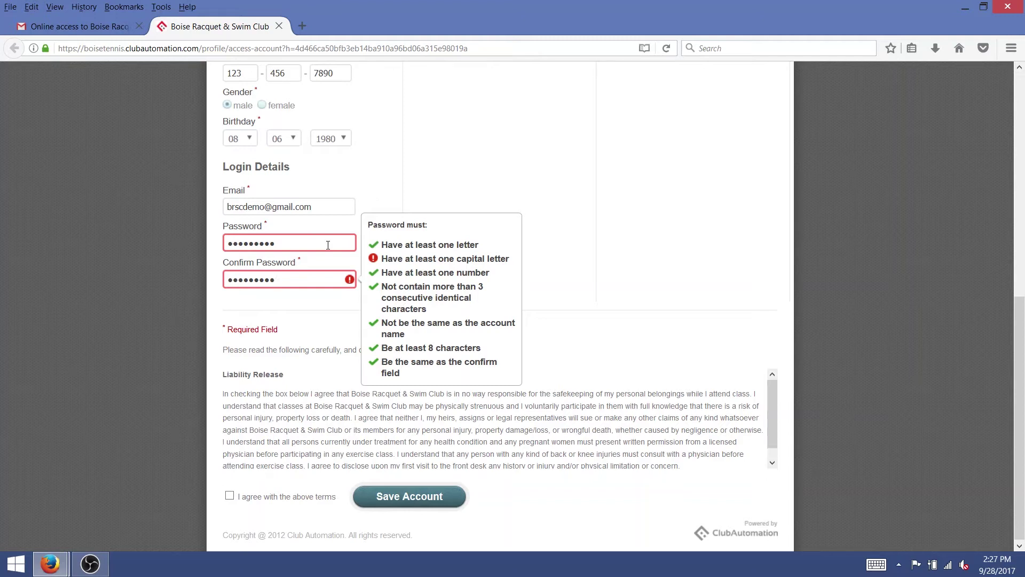
type("a")
double_click(328, 245)
key("ctrl+v")
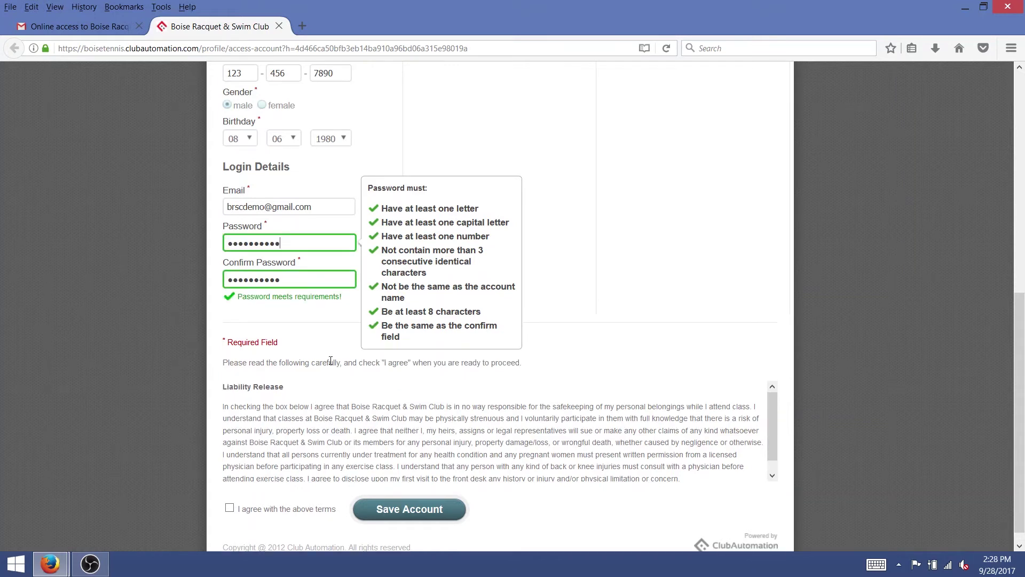
left_click(230, 508)
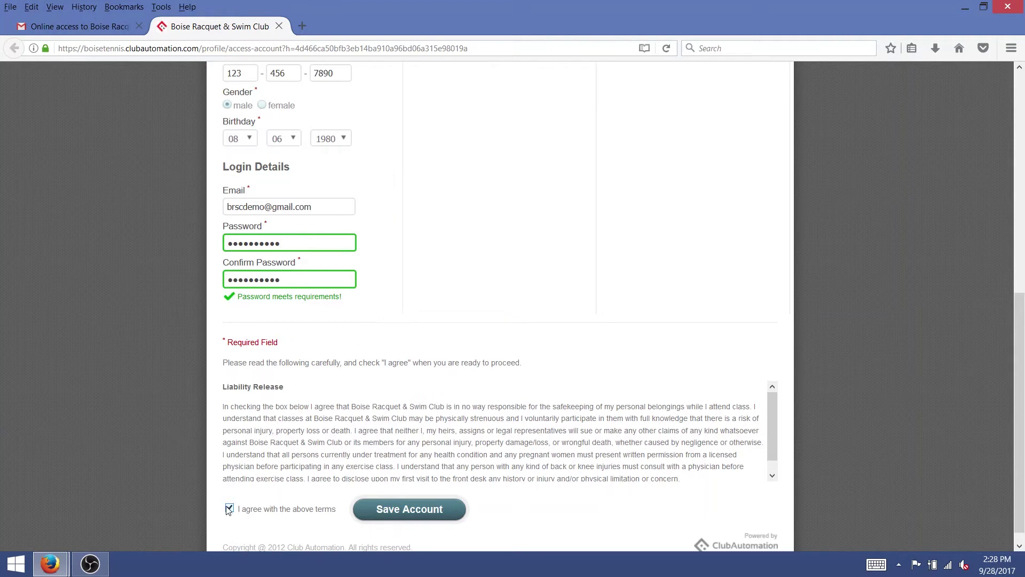
left_click(418, 506)
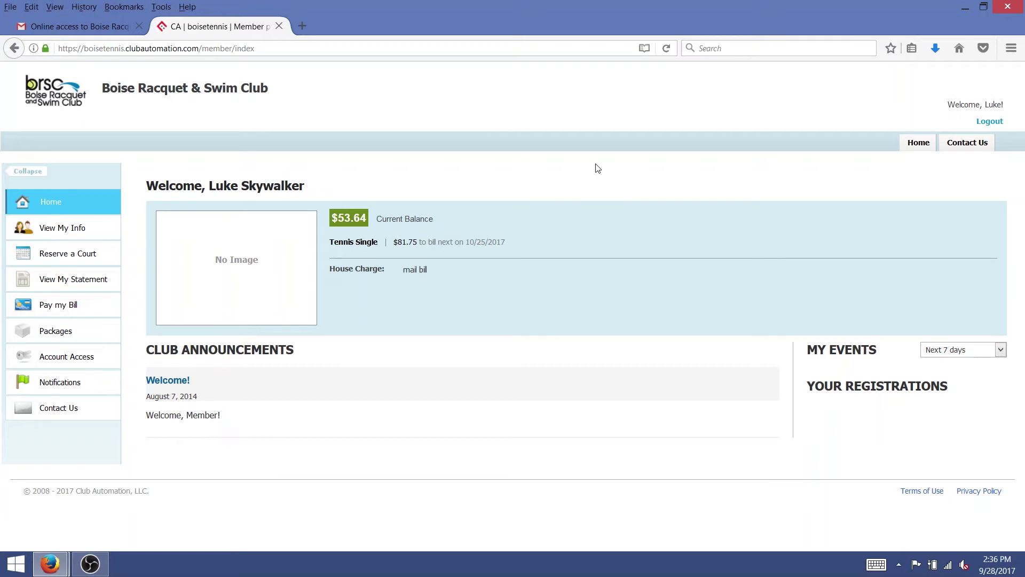
Review the member's personal information under View My Info.
left_click(63, 238)
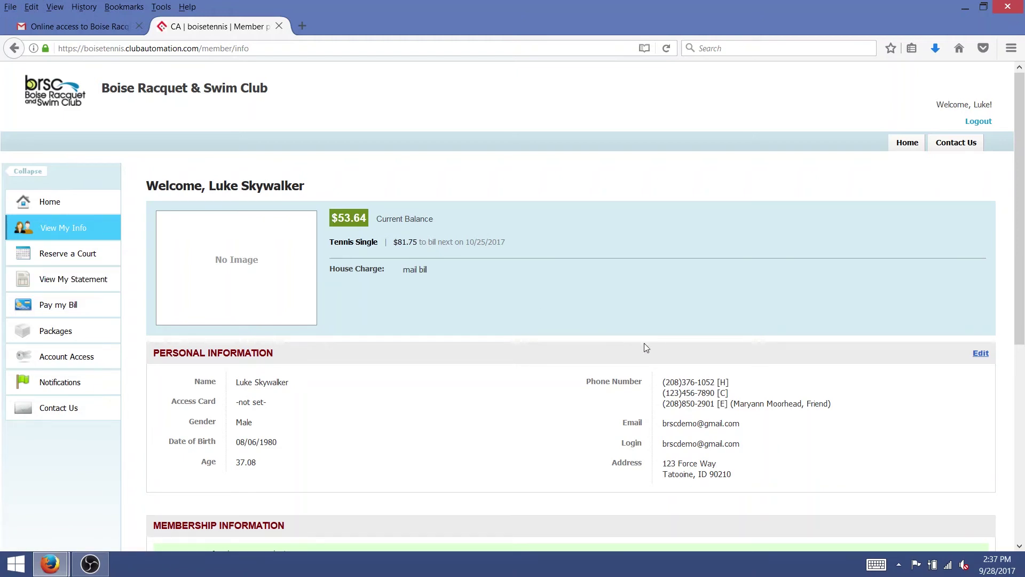
Open the Reserve a Court form.
left_click(59, 264)
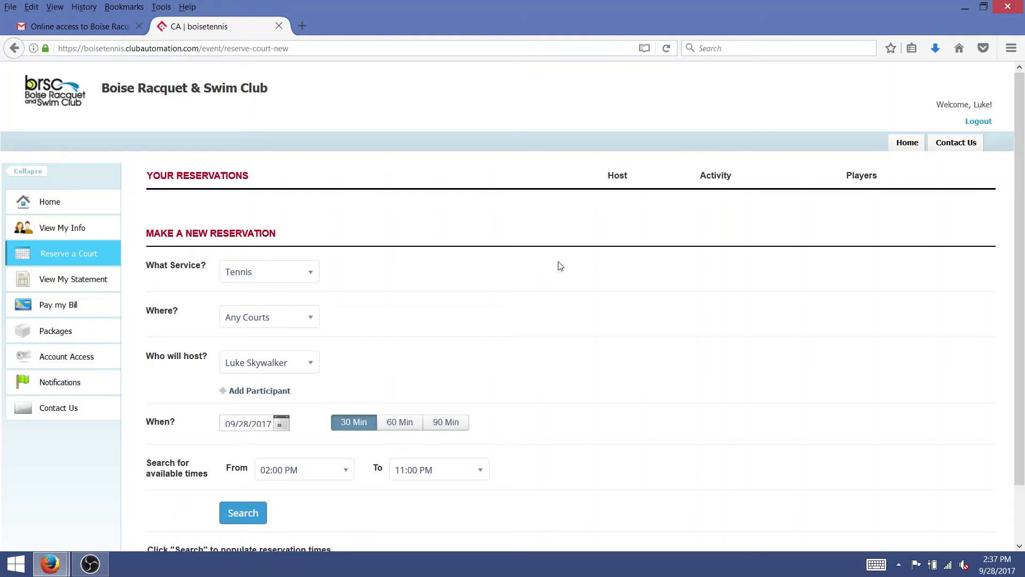
Choose Indoor - Court 1 as the court for the tennis booking.
left_click(310, 320)
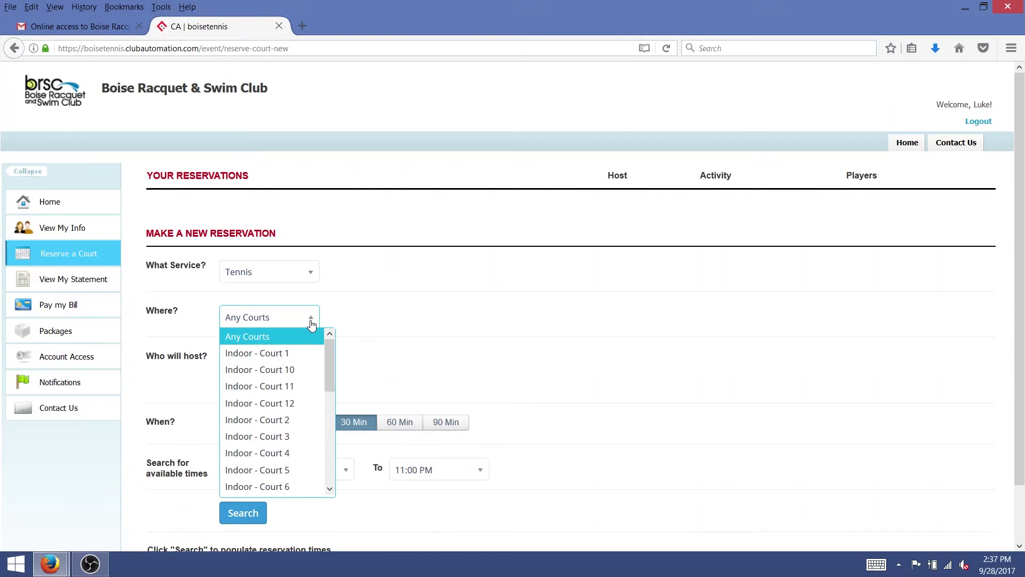
left_click(318, 354)
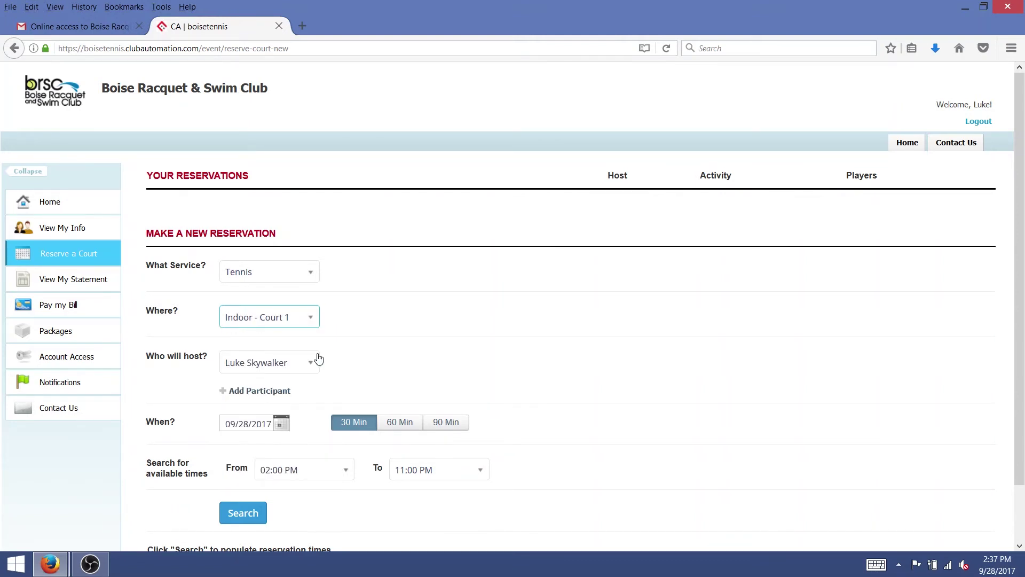
left_click(316, 322)
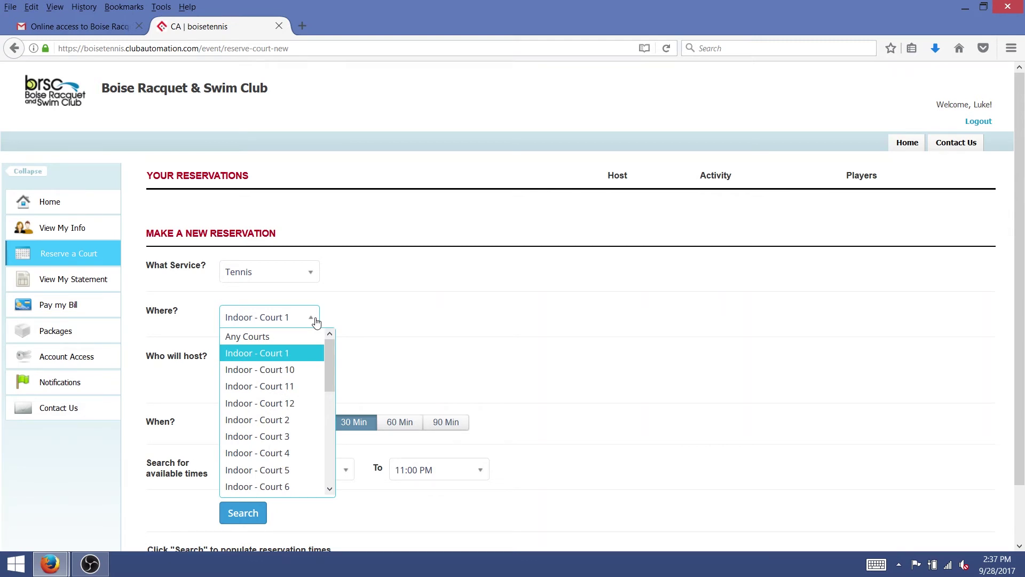
left_click(301, 355)
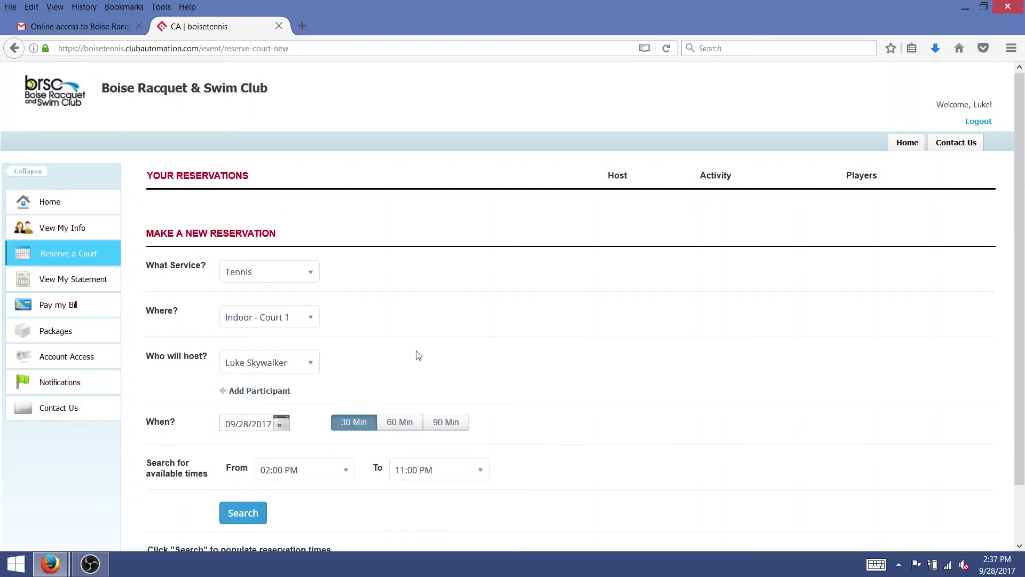
Add another club member as a second participant by searching their name.
left_click(277, 393)
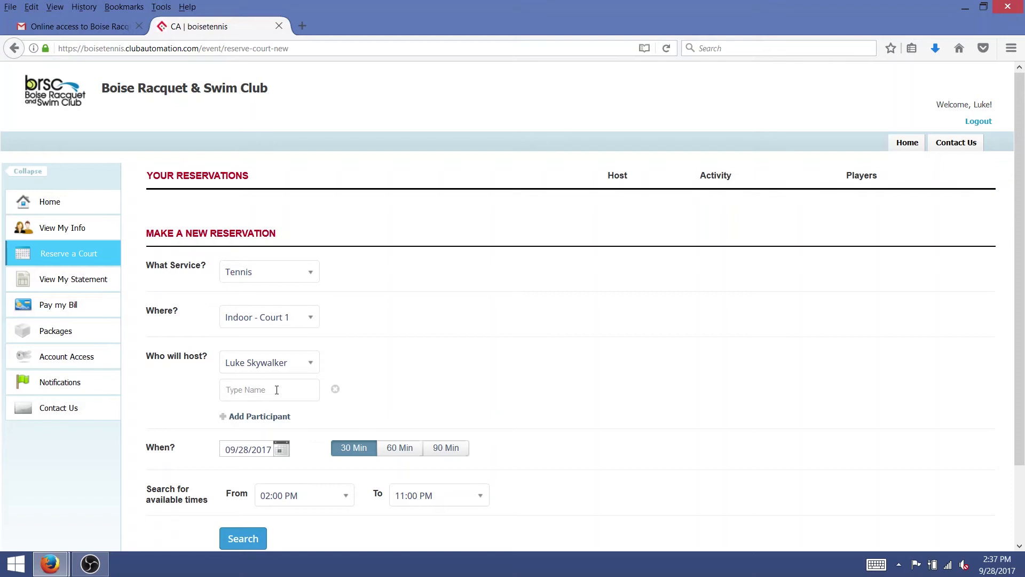
left_click(276, 390)
type("jason")
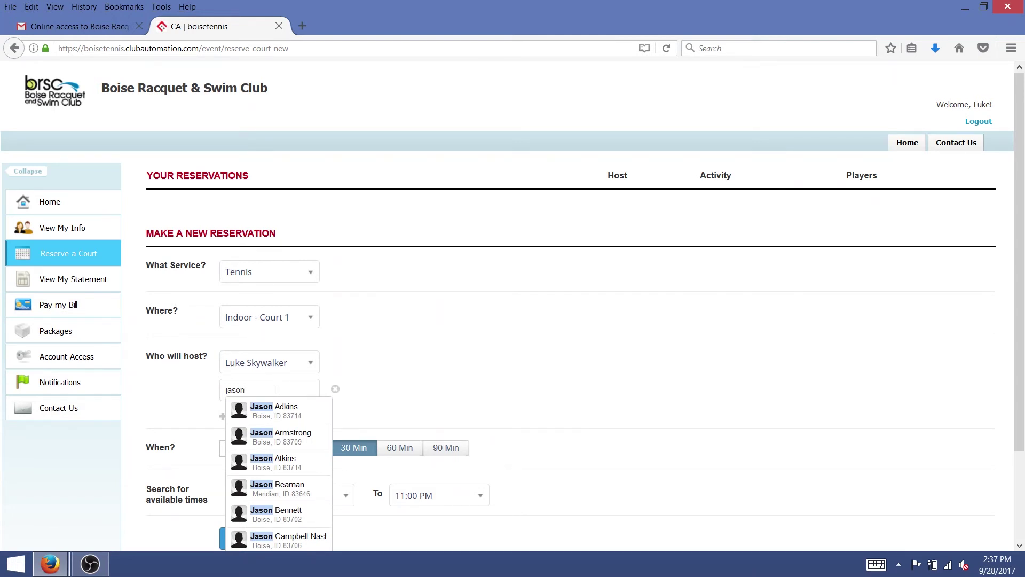
scroll(277, 390, "down", 2)
type("rob")
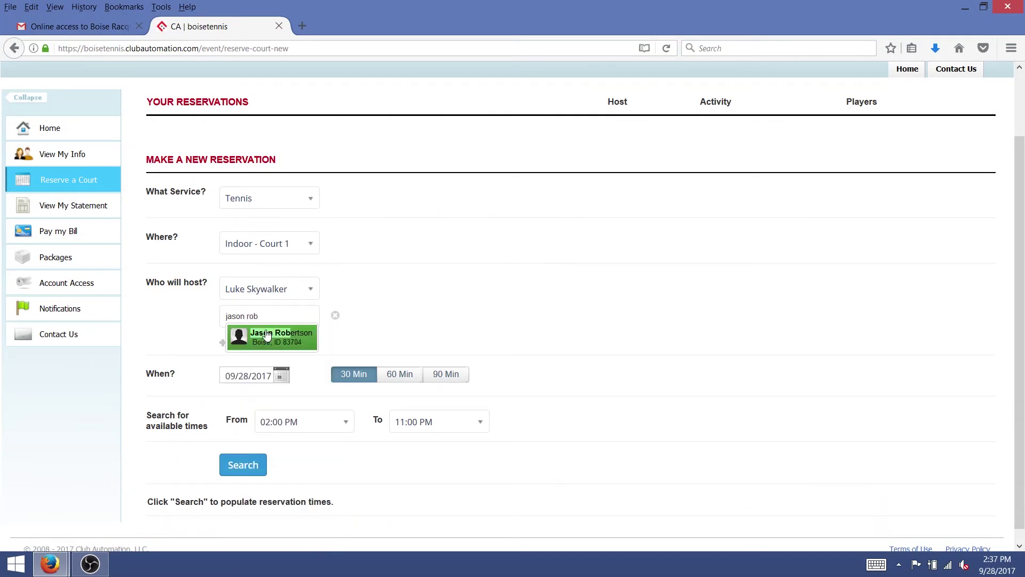
left_click(268, 334)
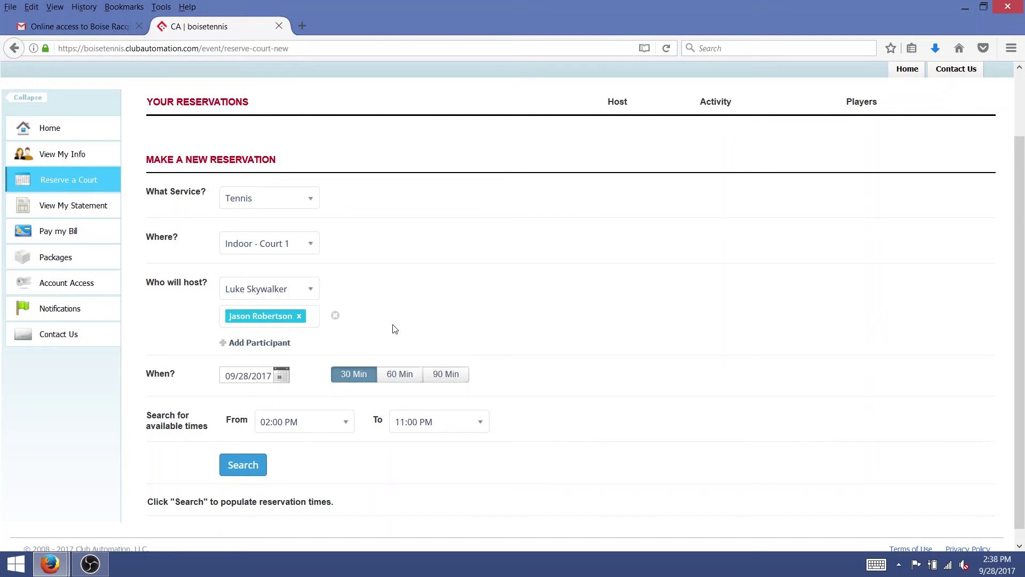
Set the booking to 09/29/2017, 90 minutes, searching from 08:00 PM.
left_click(281, 376)
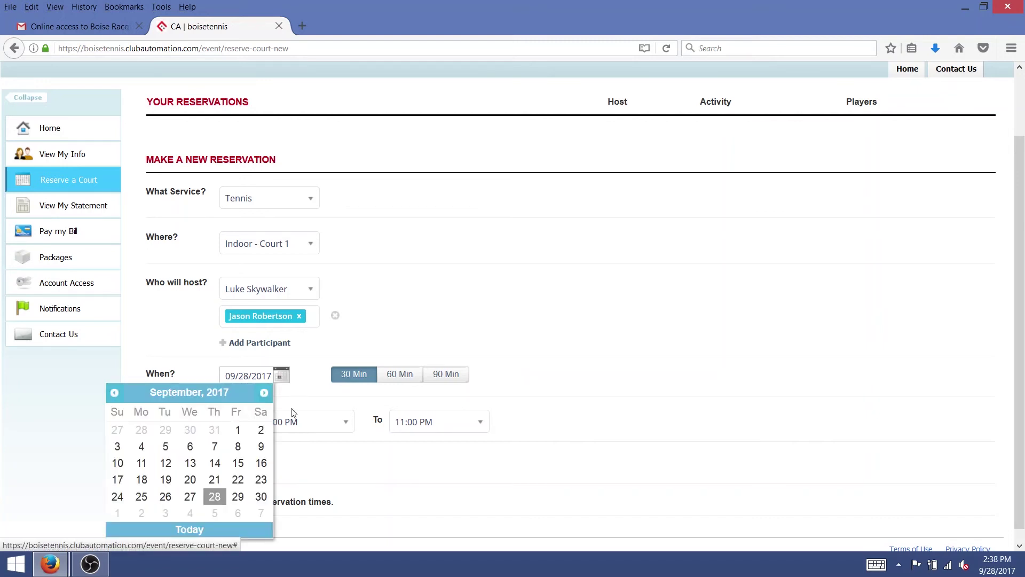
left_click(238, 496)
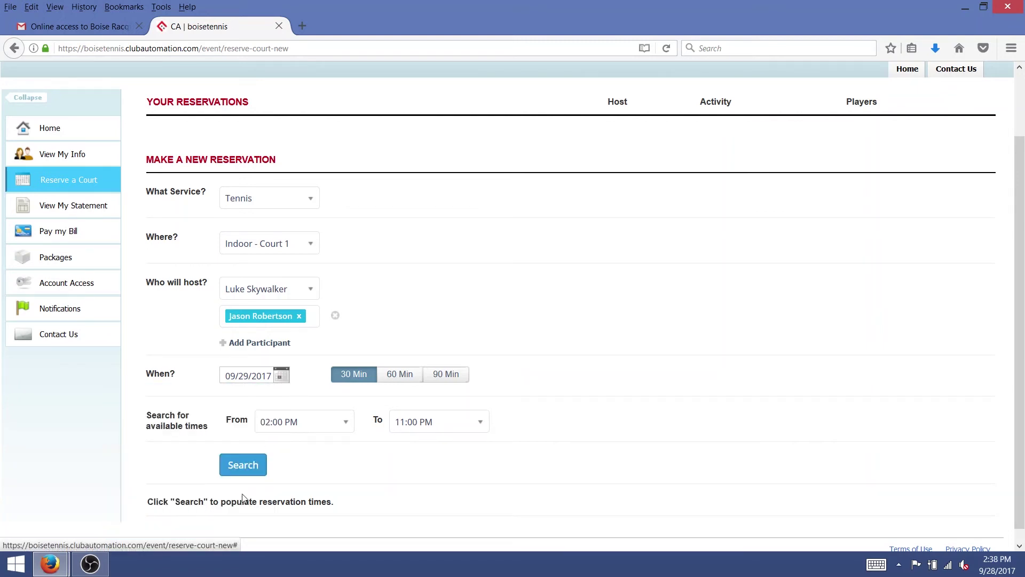
left_click(455, 379)
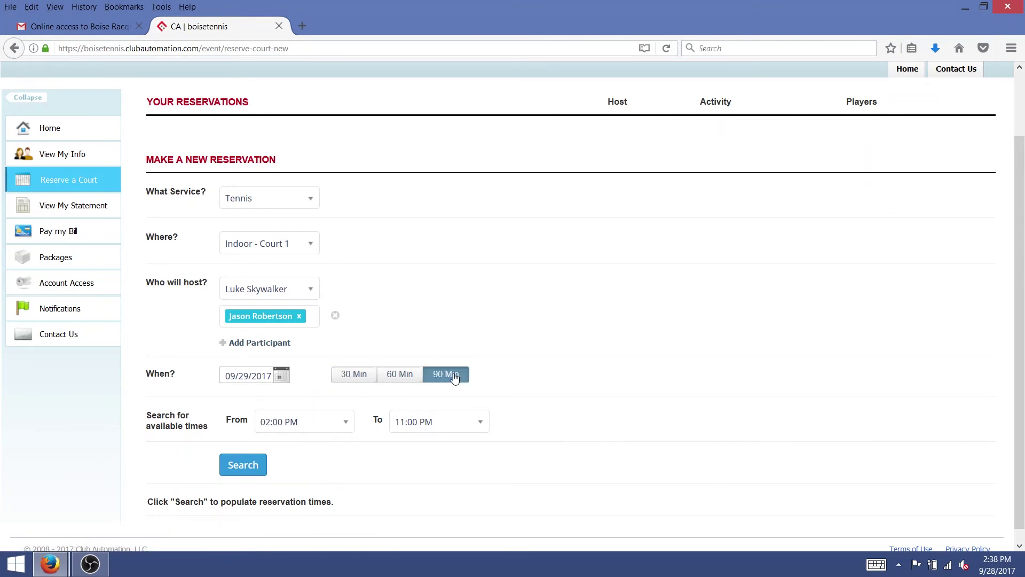
left_click(346, 427)
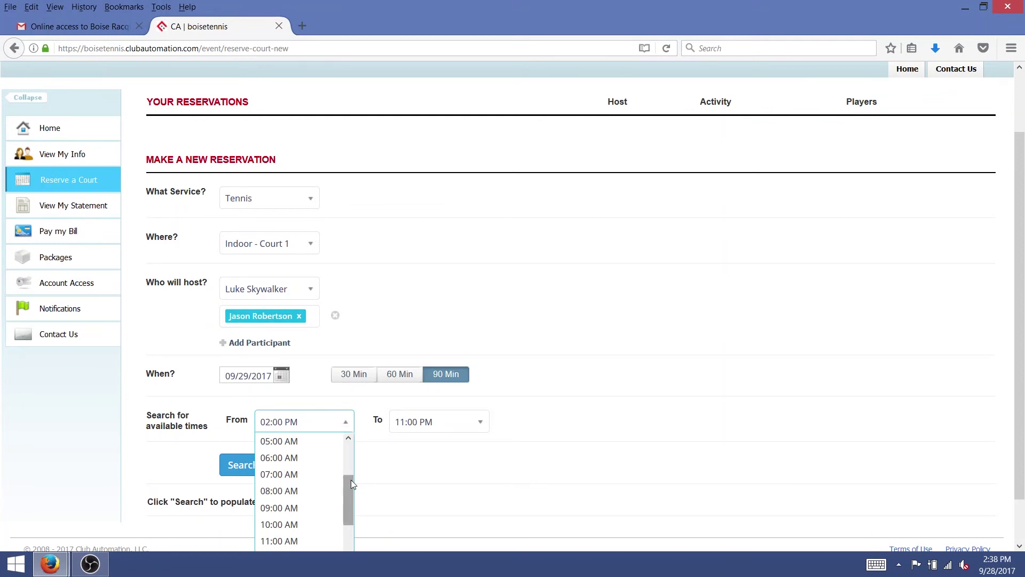
scroll(350, 480, "down", 3)
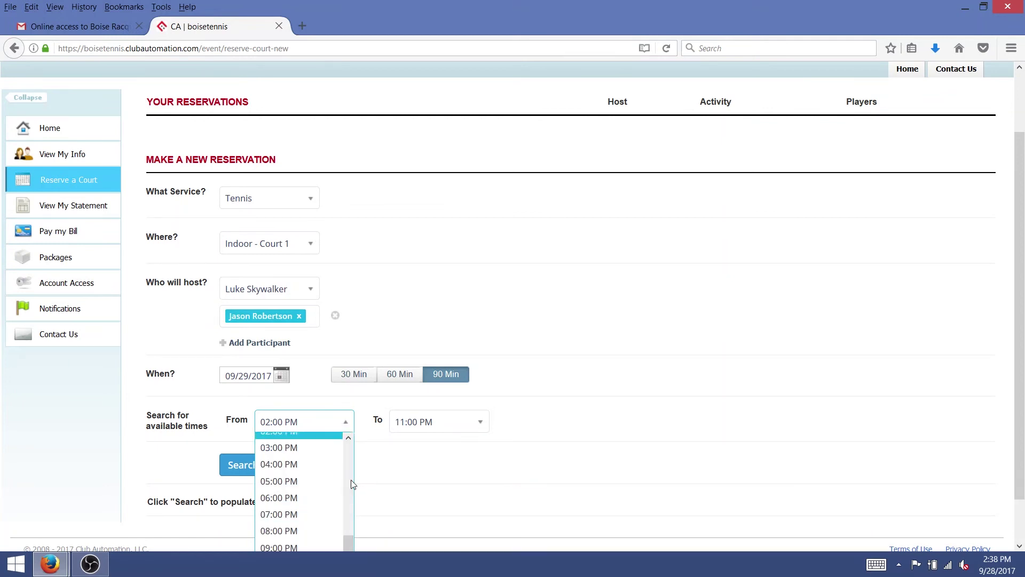
left_click(314, 524)
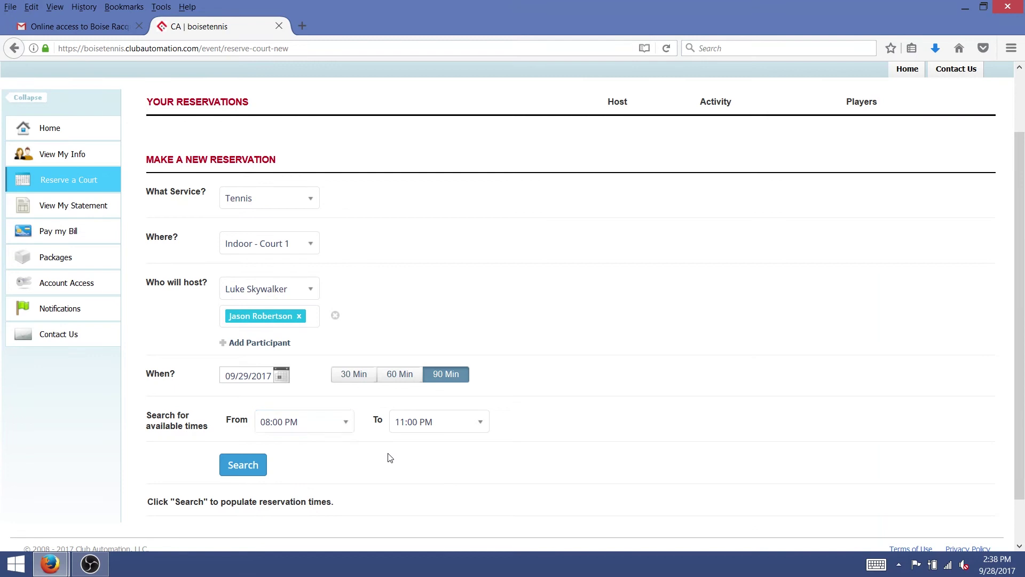
Search court times, book the 8:30 pm slot, confirm the reservation and acknowledge completion.
left_click(247, 476)
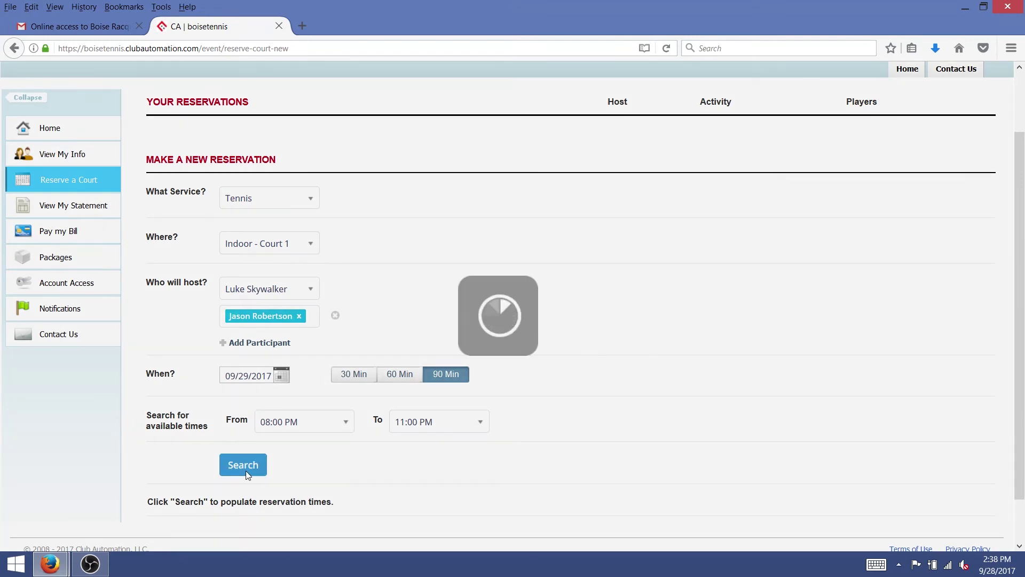
scroll(609, 415, "down", 5)
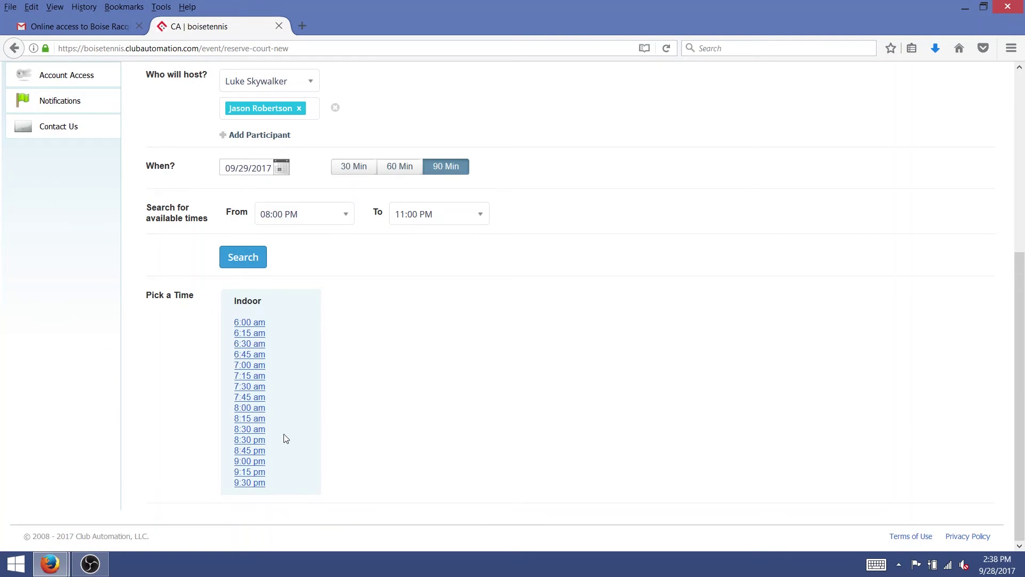
left_click(254, 443)
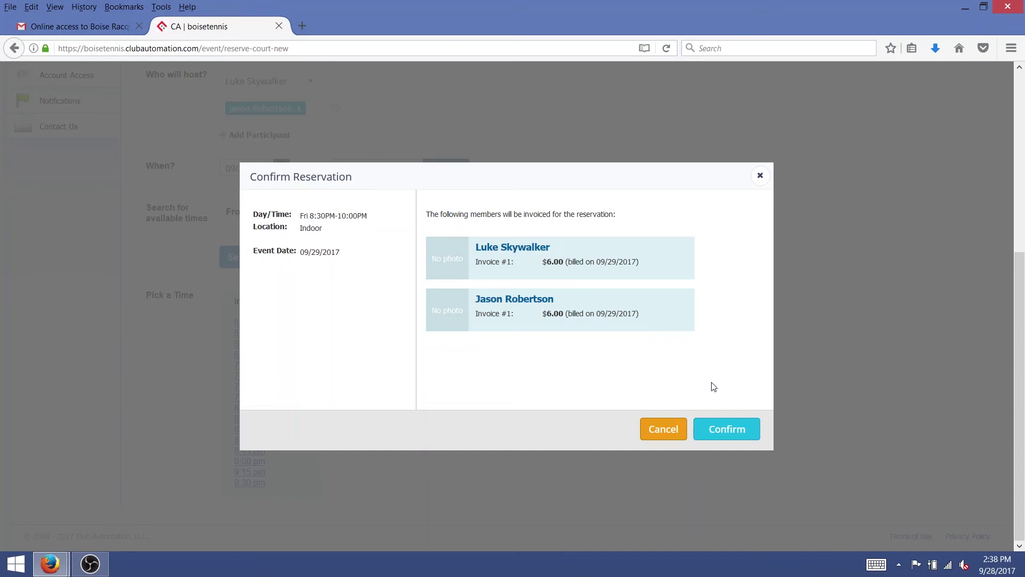
left_click(727, 428)
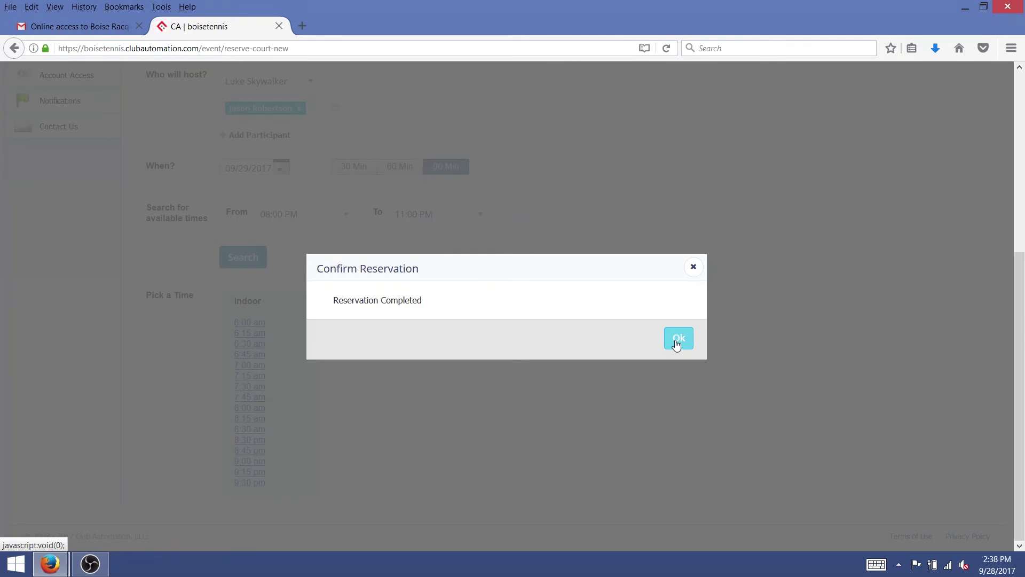
left_click(677, 344)
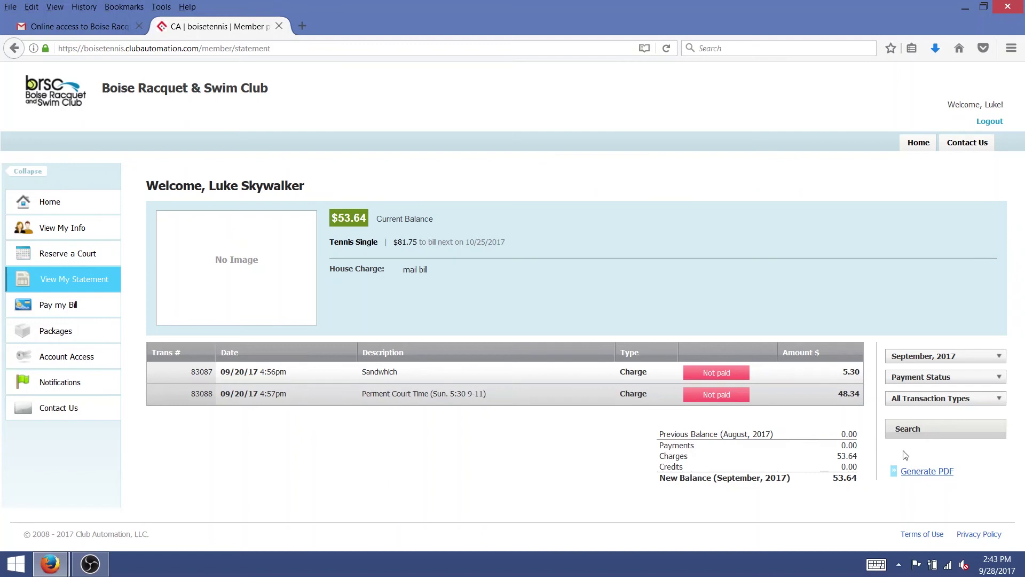
Generate the September, 2017 statement PDF and open it in Adobe Acrobat.
left_click(921, 473)
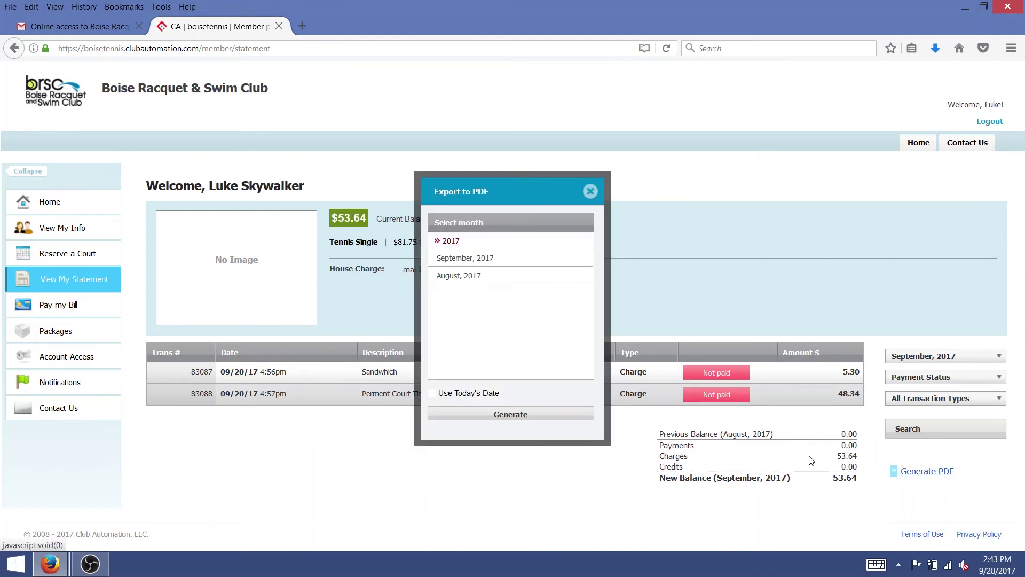
left_click(487, 261)
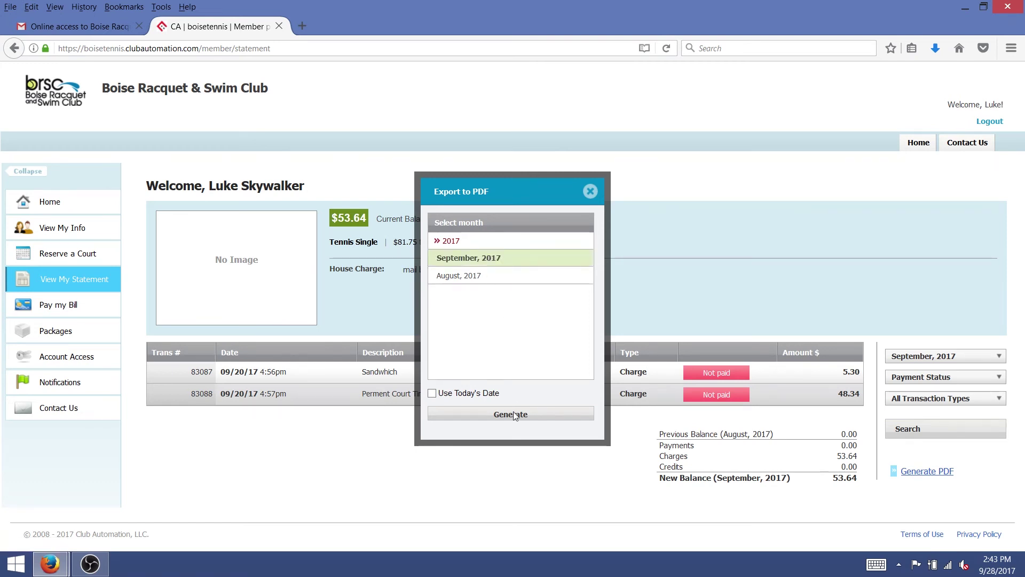
left_click(514, 415)
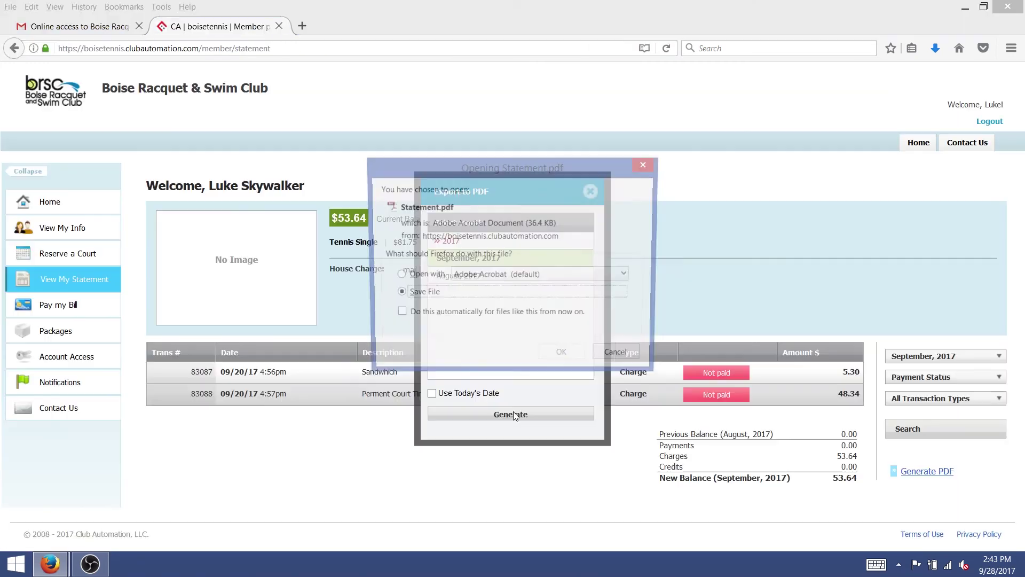
left_click(428, 276)
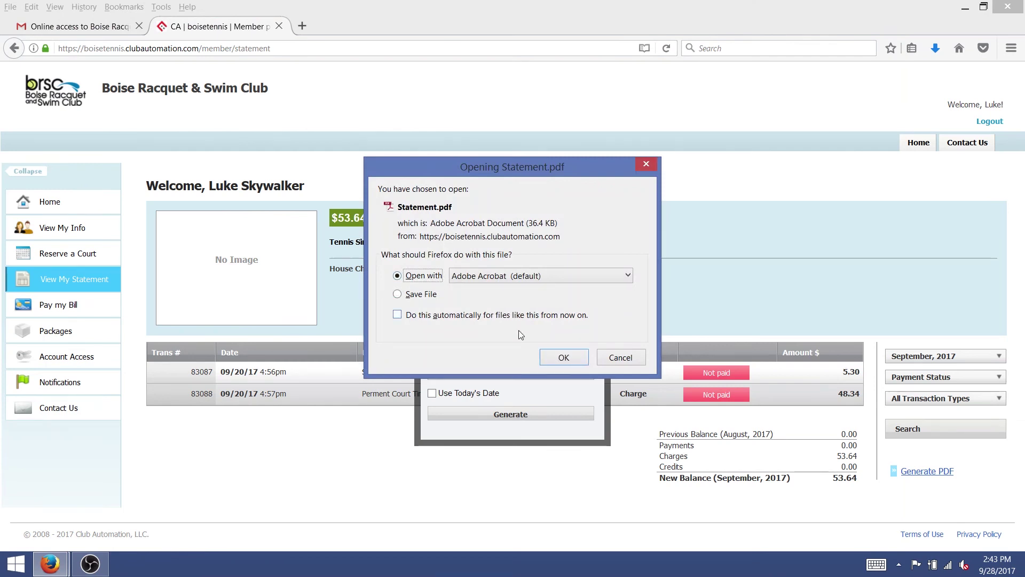
left_click(564, 358)
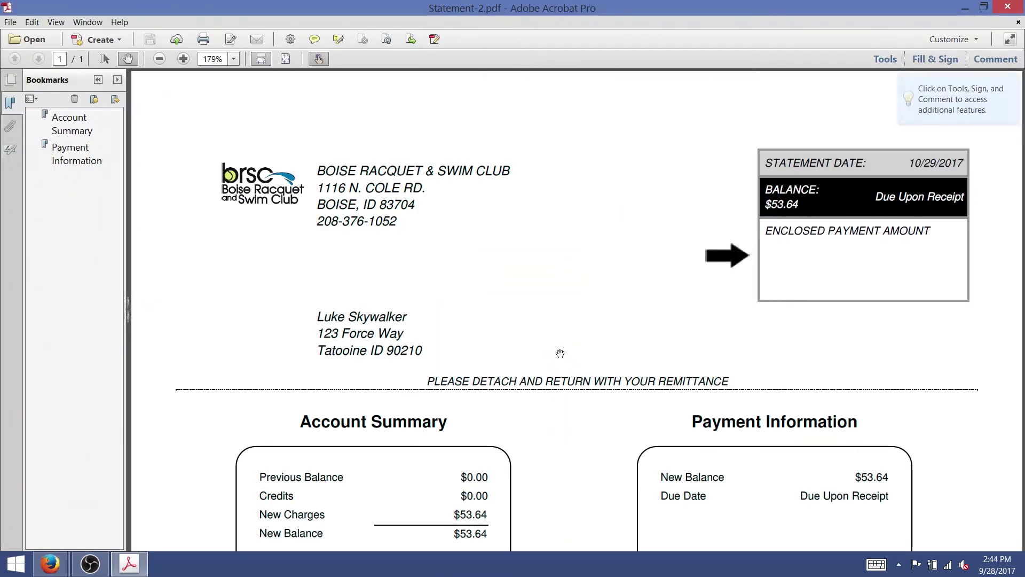
Scroll through Statement-2.pdf in Acrobat to review the statement.
scroll(560, 354, "down", 4)
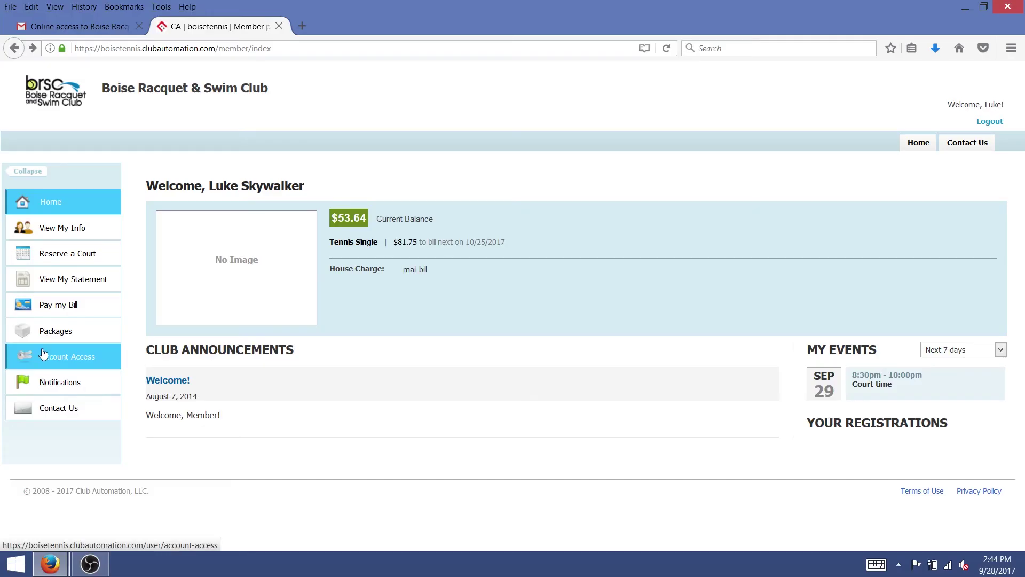
Go to the portal's Account Access page in Firefox.
left_click(43, 354)
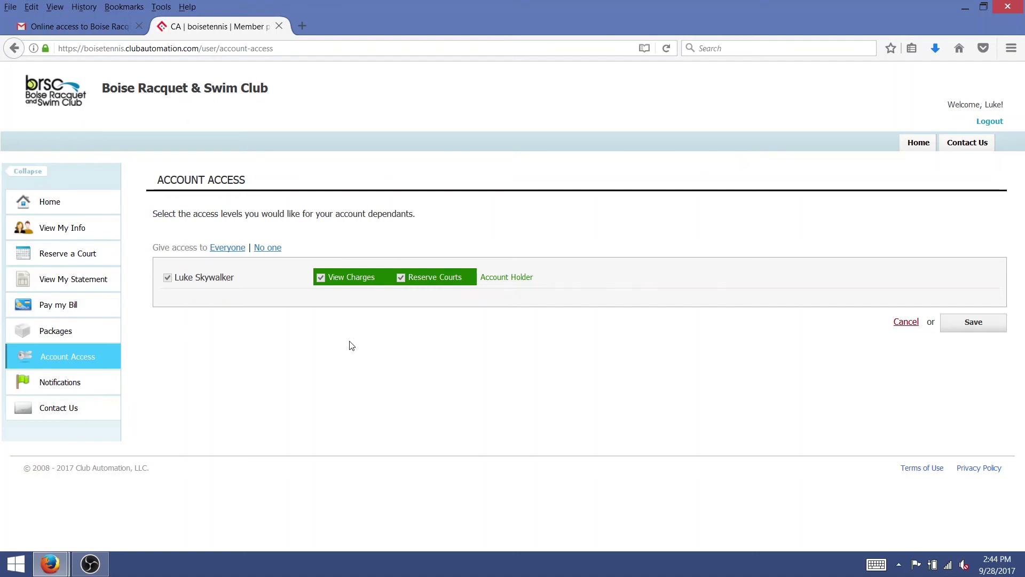
Enable e-mail for Private Lesson Package Alert and Prospect check-in notification, then save the preferences.
left_click(93, 389)
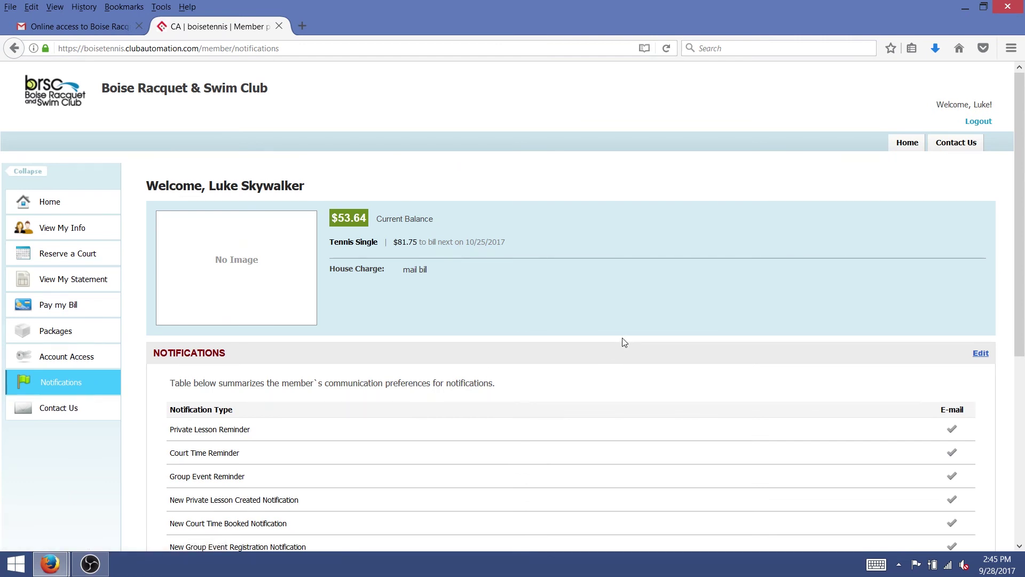
scroll(635, 350, "down", 3)
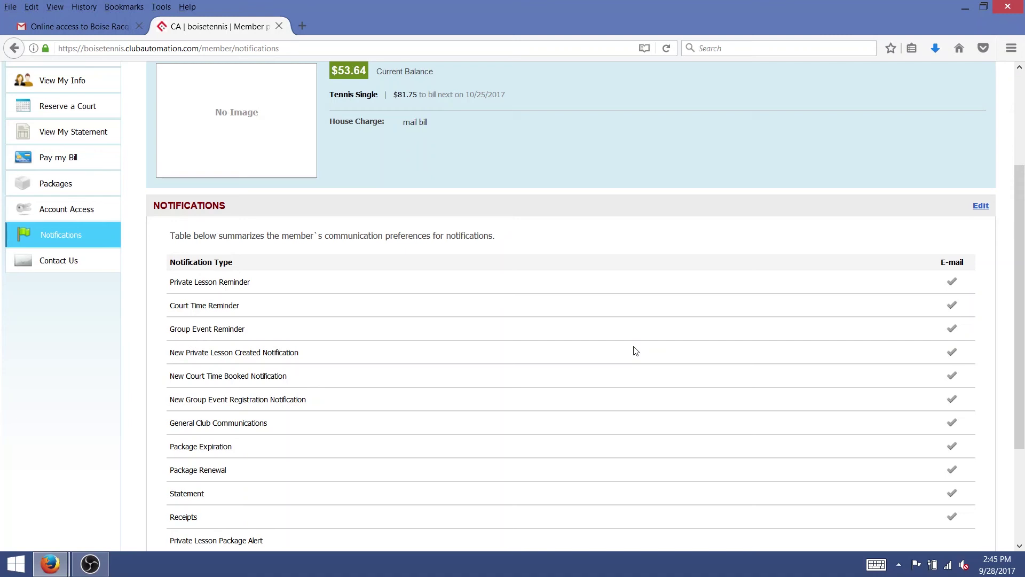
scroll(635, 351, "down", 2)
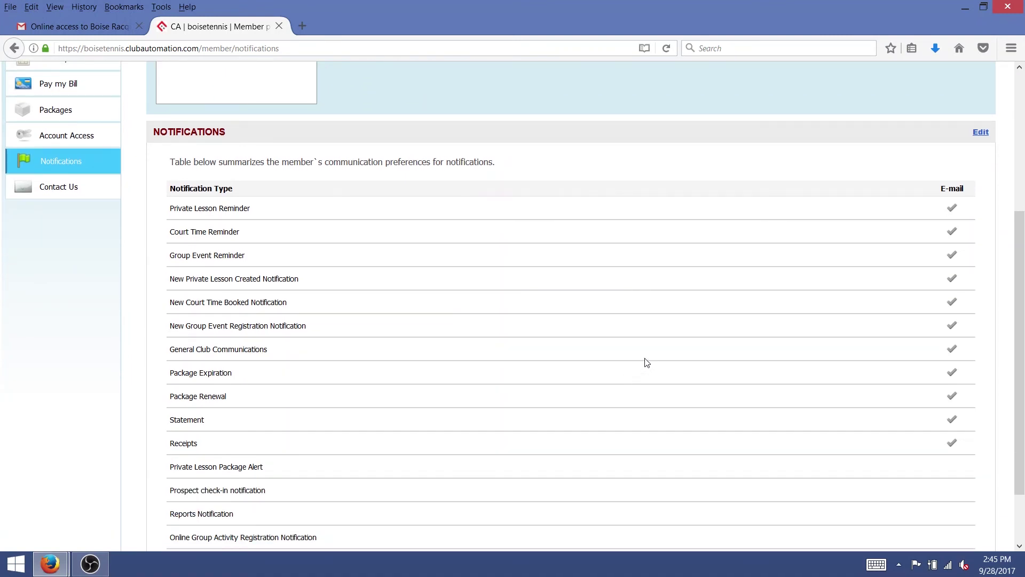
left_click(981, 133)
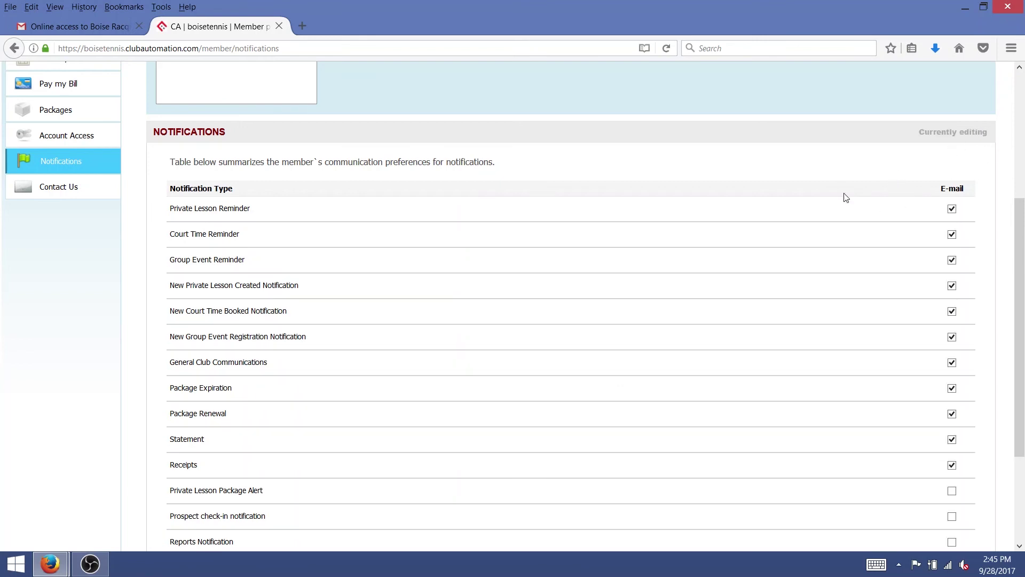
scroll(845, 199, "down", 5)
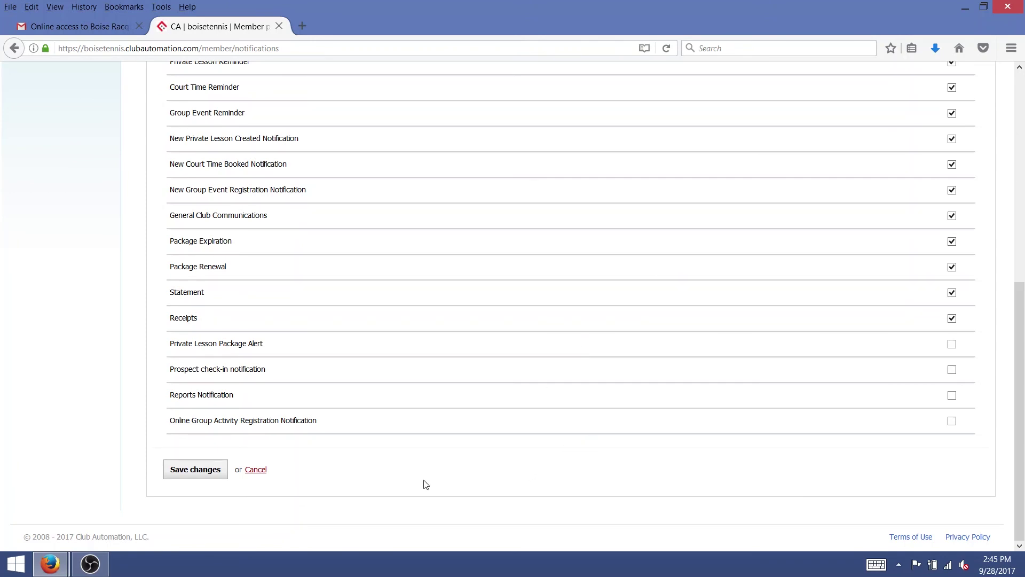
left_click(954, 345)
left_click(952, 369)
left_click(184, 472)
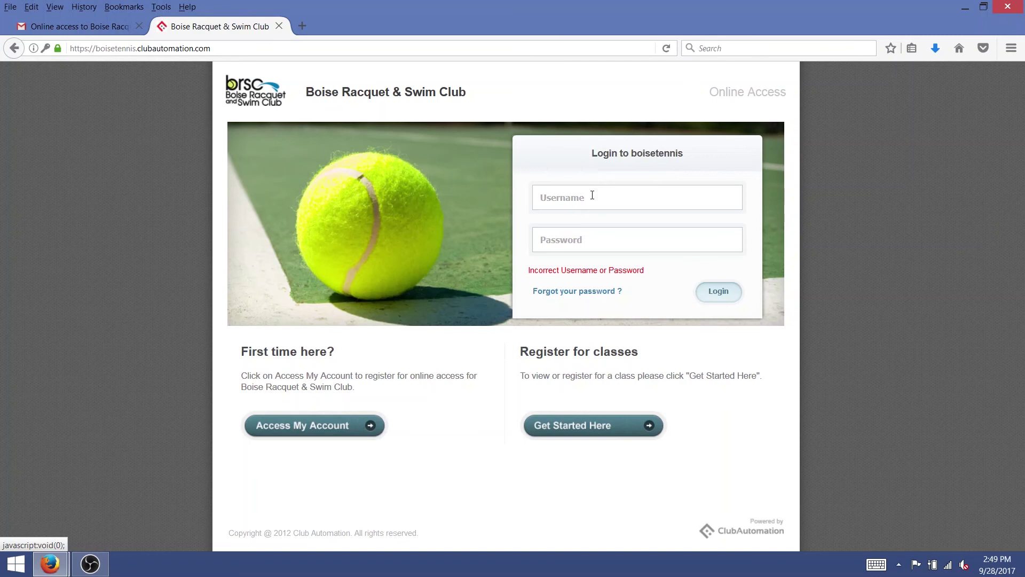
Click into the Username field on the Boise Racquet & Swim Club login page.
left_click(593, 195)
Enter the member's username on the login page.
left_click(593, 195)
left_click(593, 196)
type("lskywalker")
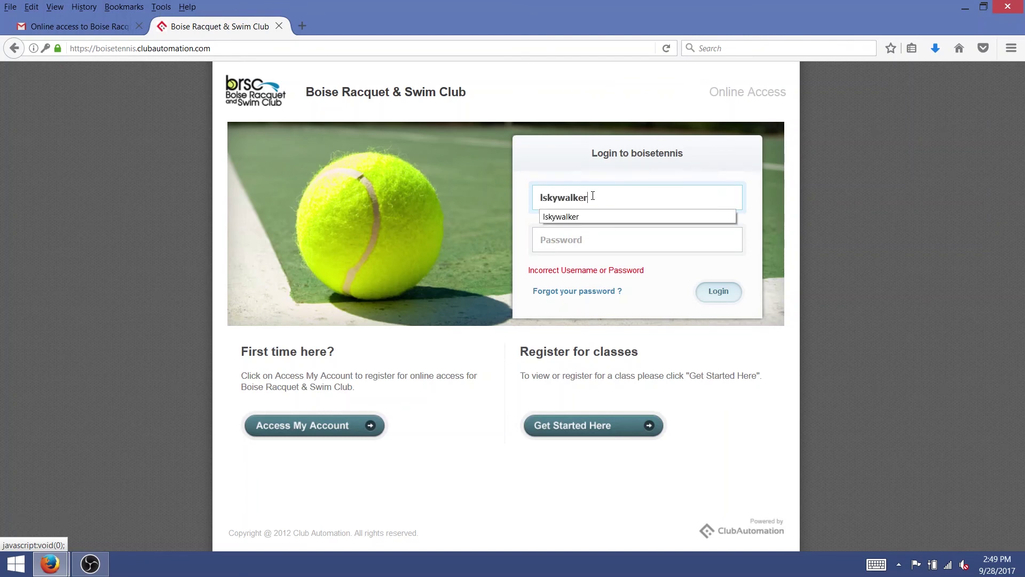
key("Tab")
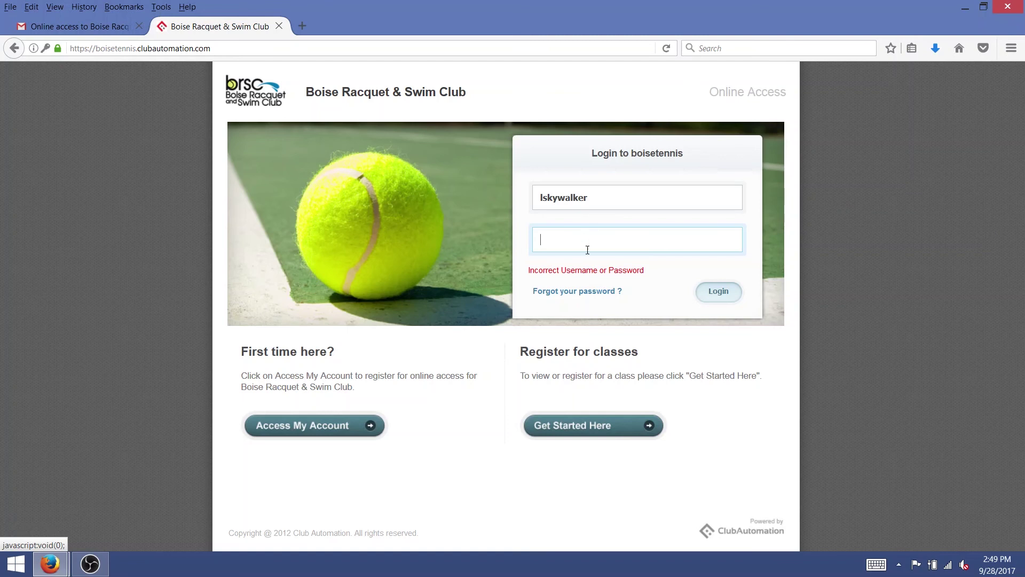
Request a password reset using the account's e-mail address and dismiss the account-found confirmation.
left_click(581, 296)
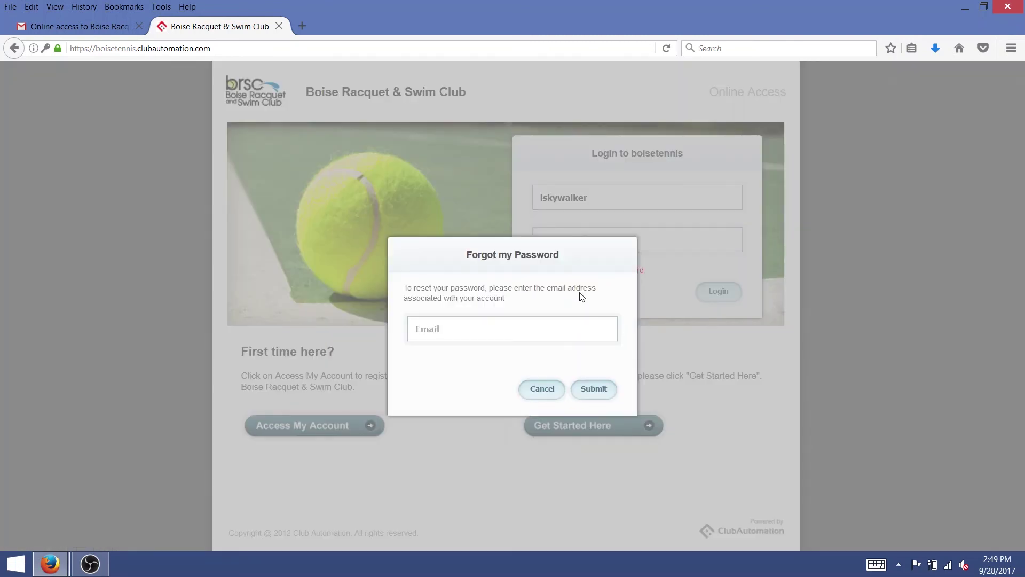
left_click(566, 330)
left_click(597, 396)
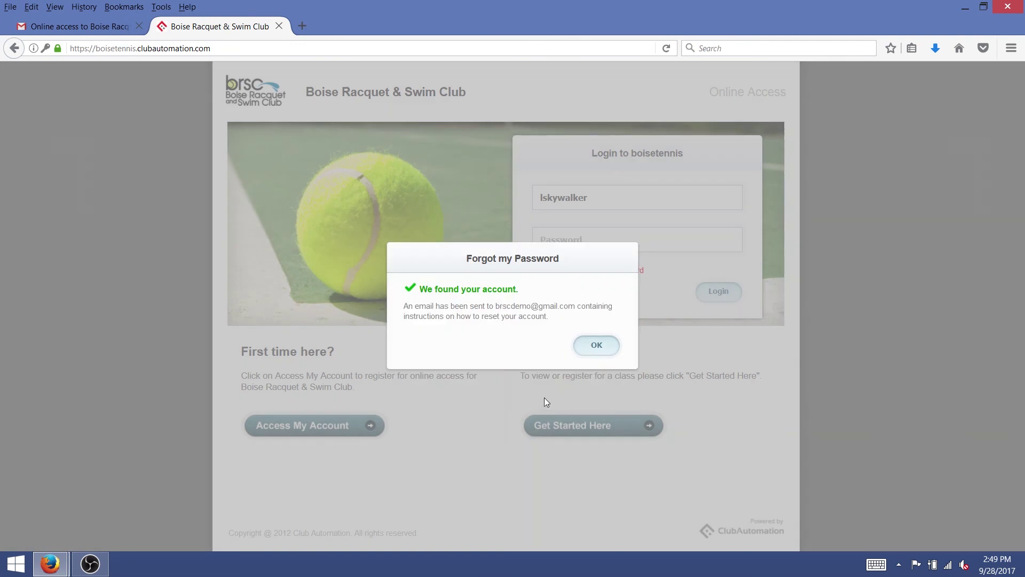
left_click(592, 345)
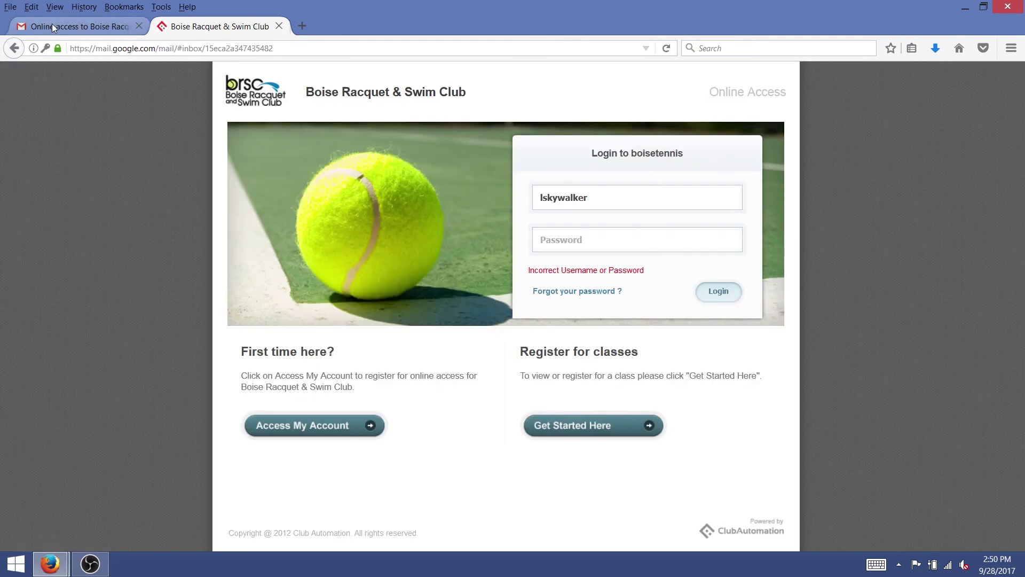
In Gmail, refresh the inbox, open the Reset Password e-mail and follow its reset link.
left_click(52, 23)
left_click(78, 174)
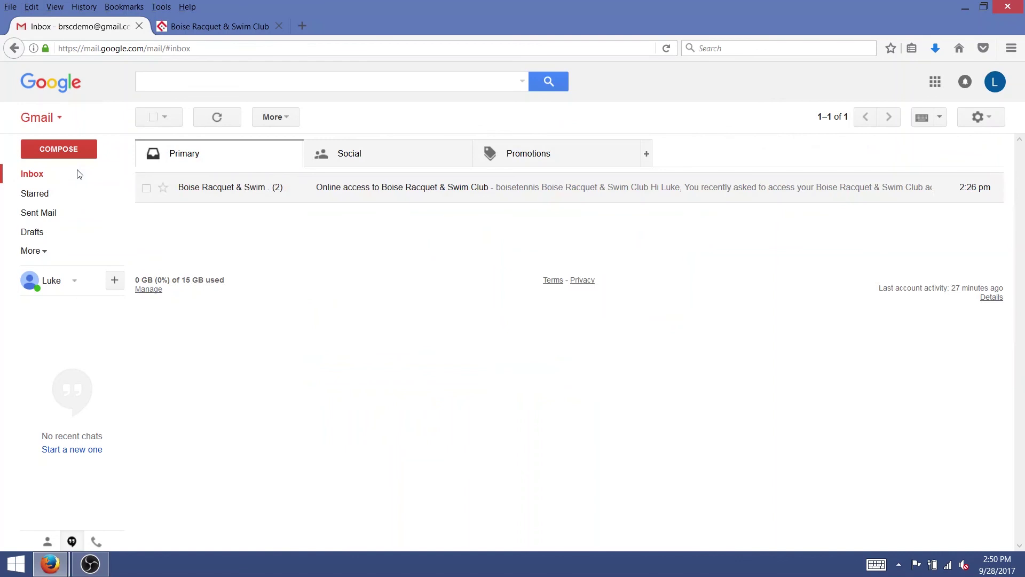
left_click(40, 179)
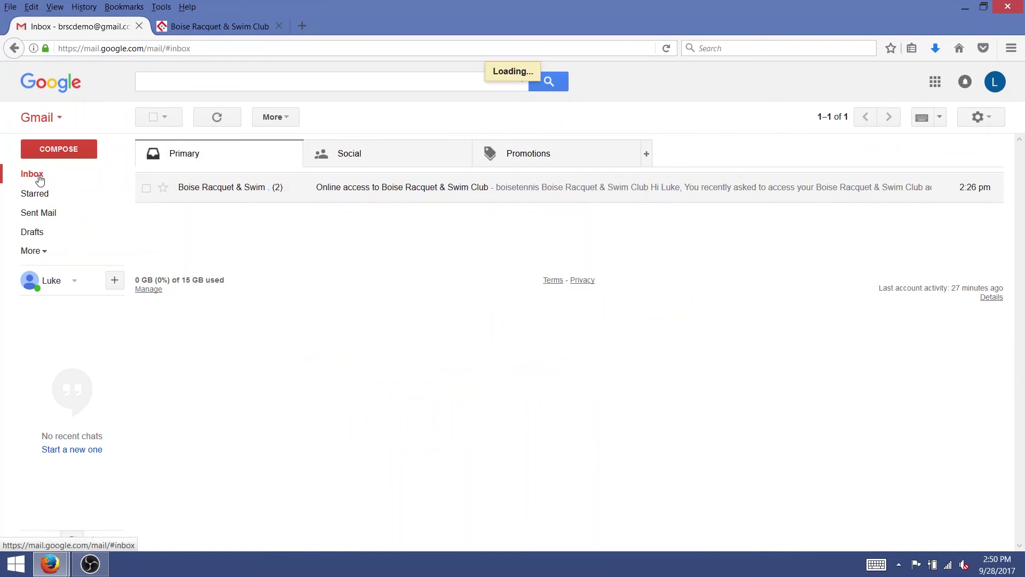
left_click(380, 188)
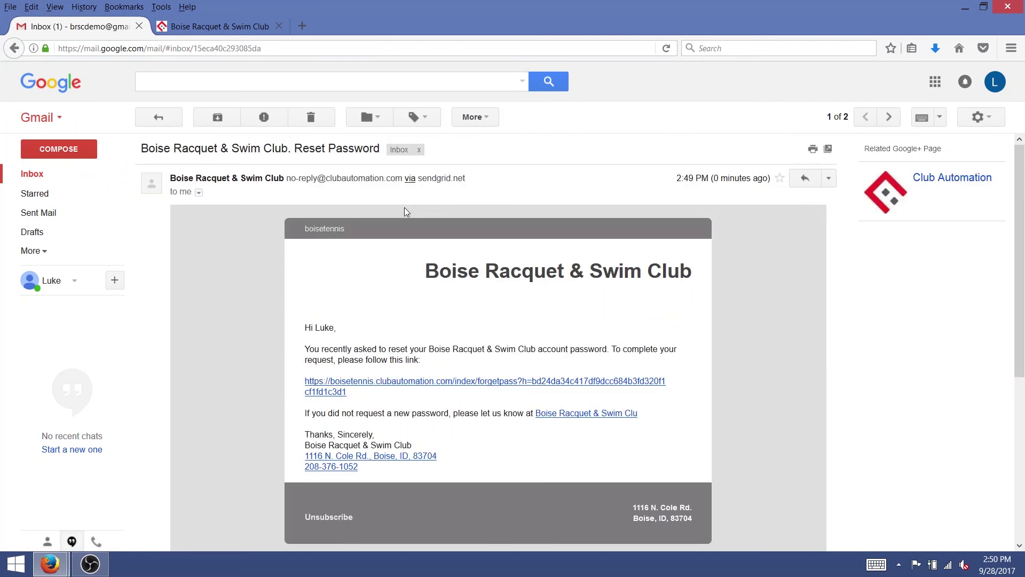
left_click(407, 384)
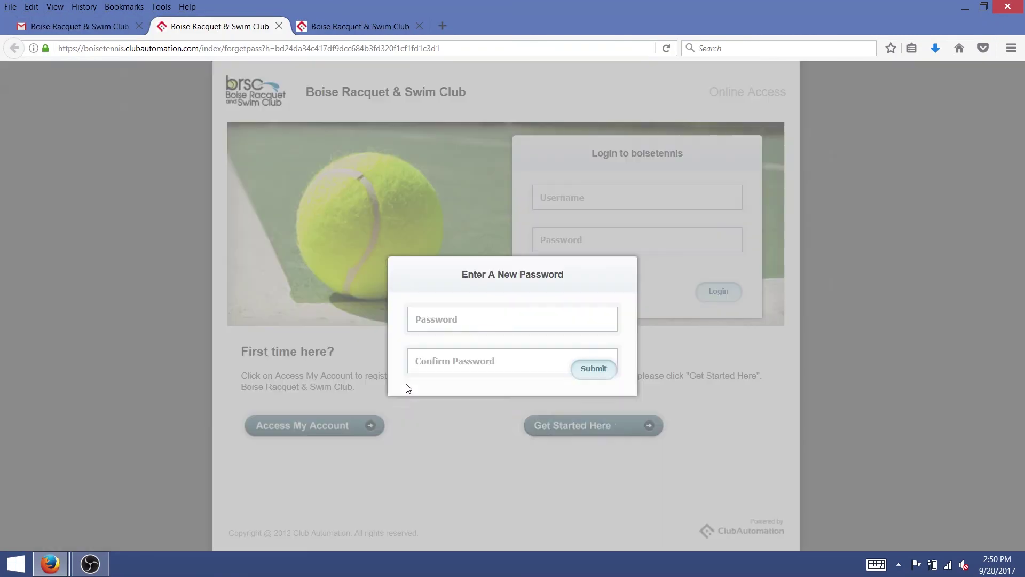
Enter and confirm the new account password, submit it, and decline Firefox's save-login prompt.
left_click(466, 326)
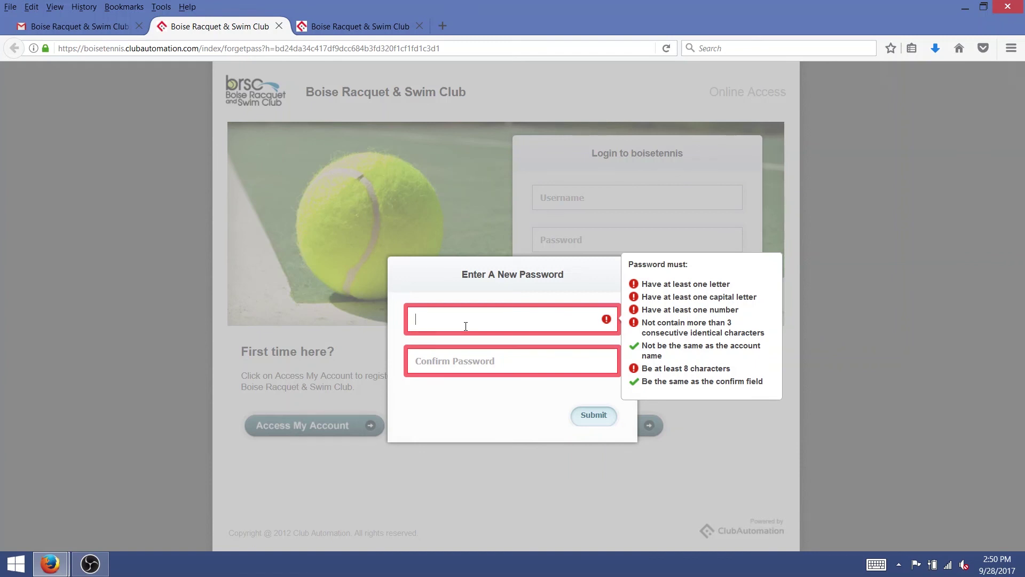
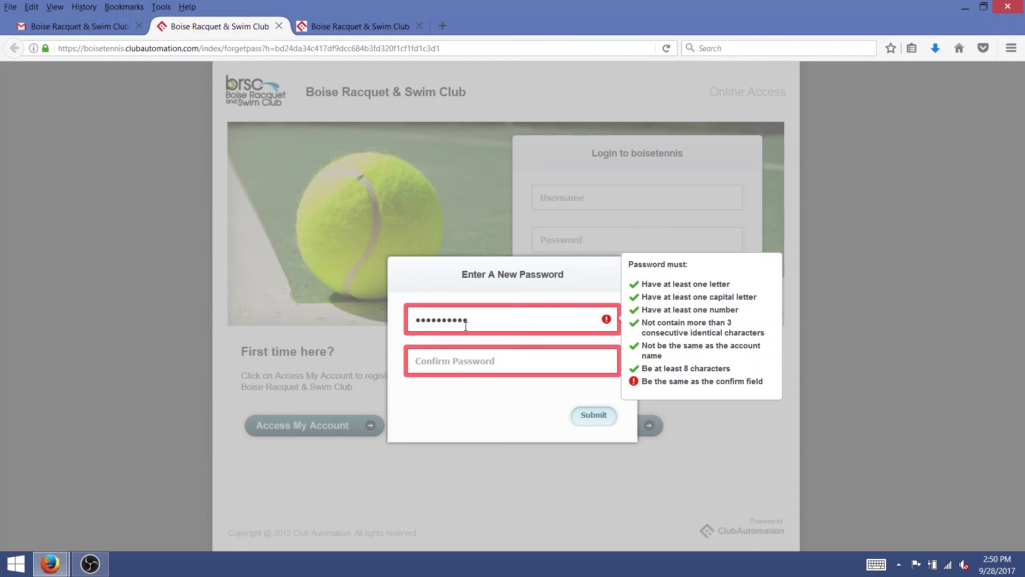
key("Tab")
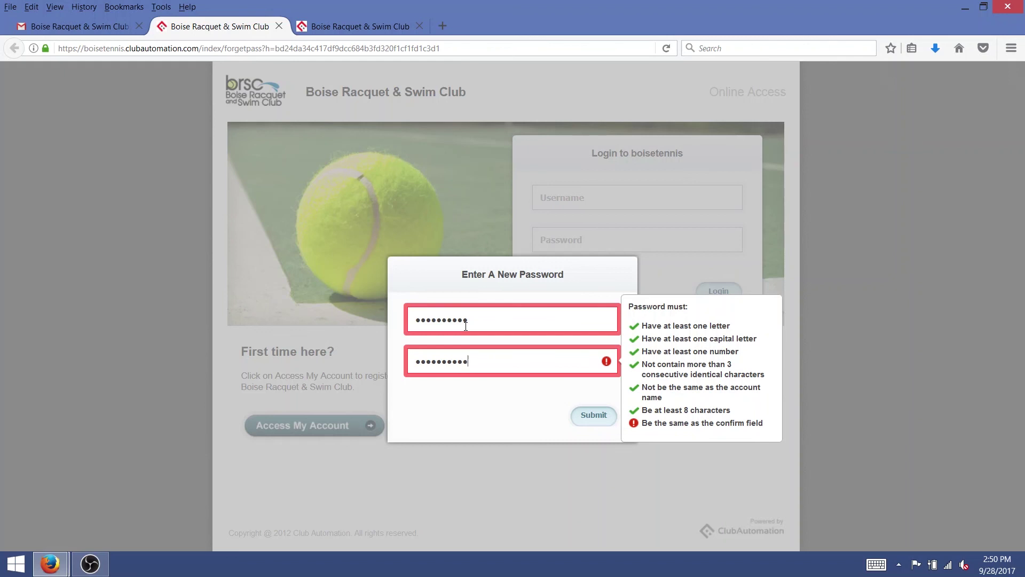
left_click(582, 409)
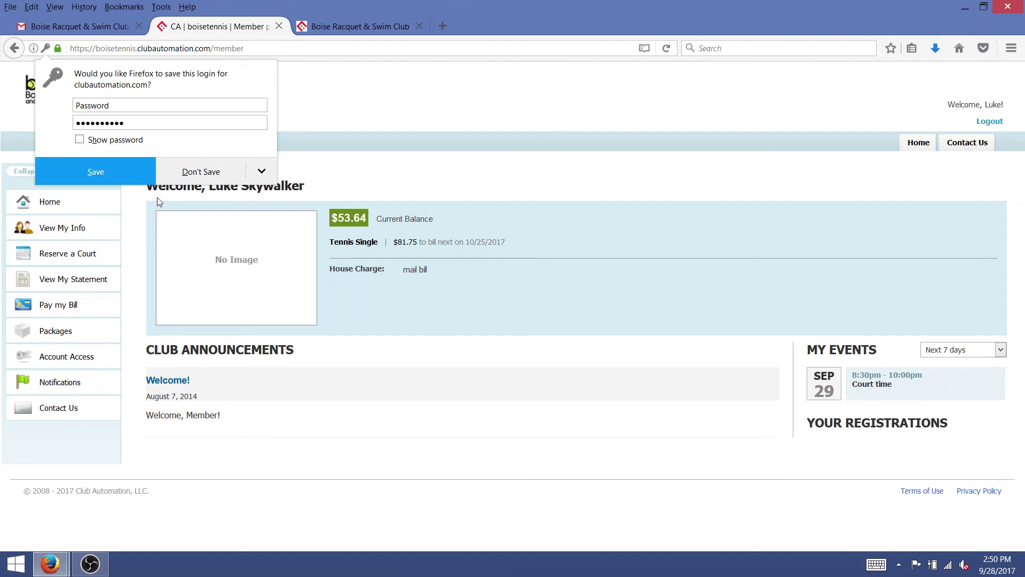
left_click(159, 162)
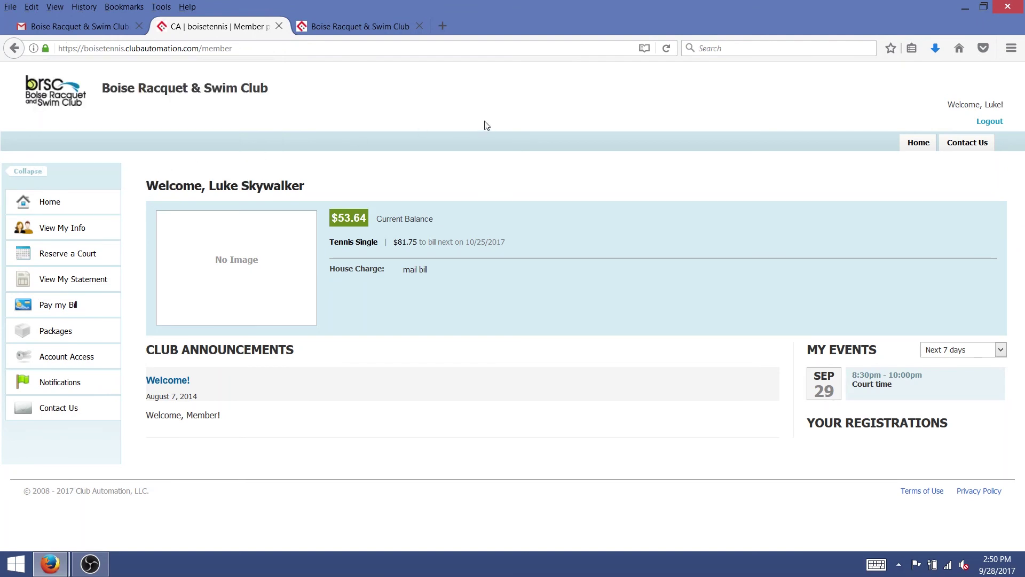